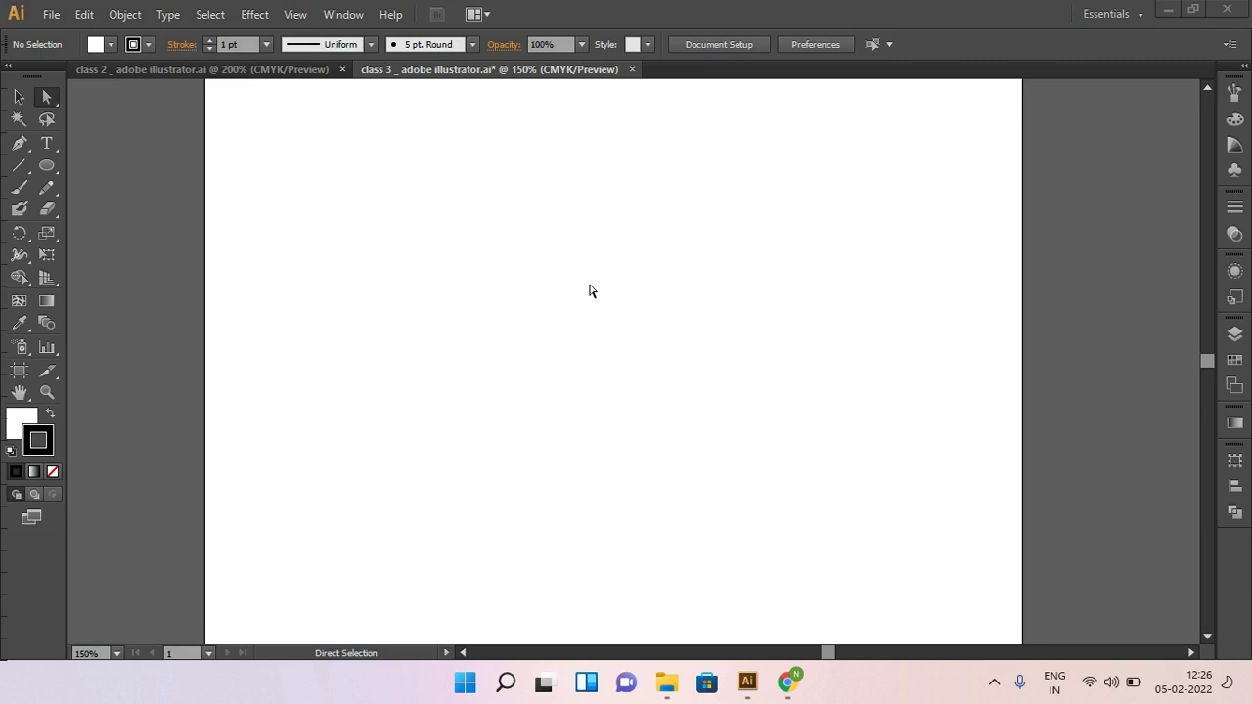
Step: Draw a large rectangle from about (299,182) to (919,548) on the artboard with the Rectangle Tool
{"action": "left_click", "coordinate": [54, 99]}
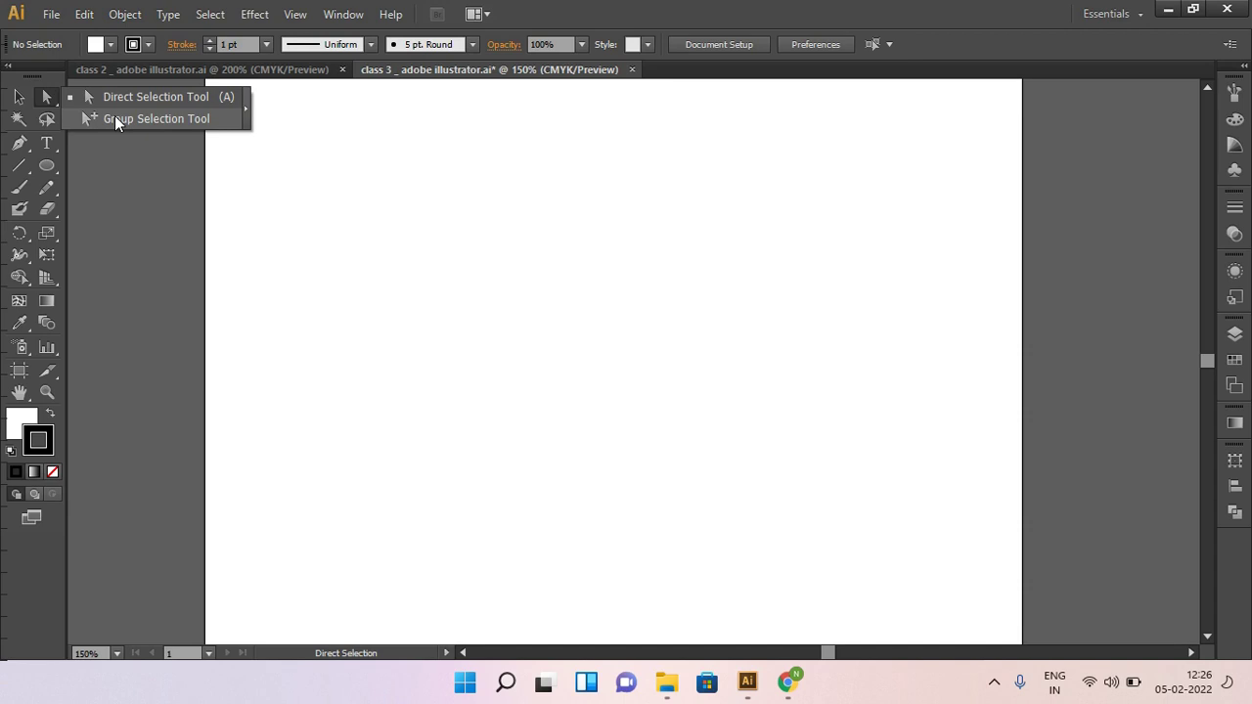
{"action": "left_click", "coordinate": [118, 178]}
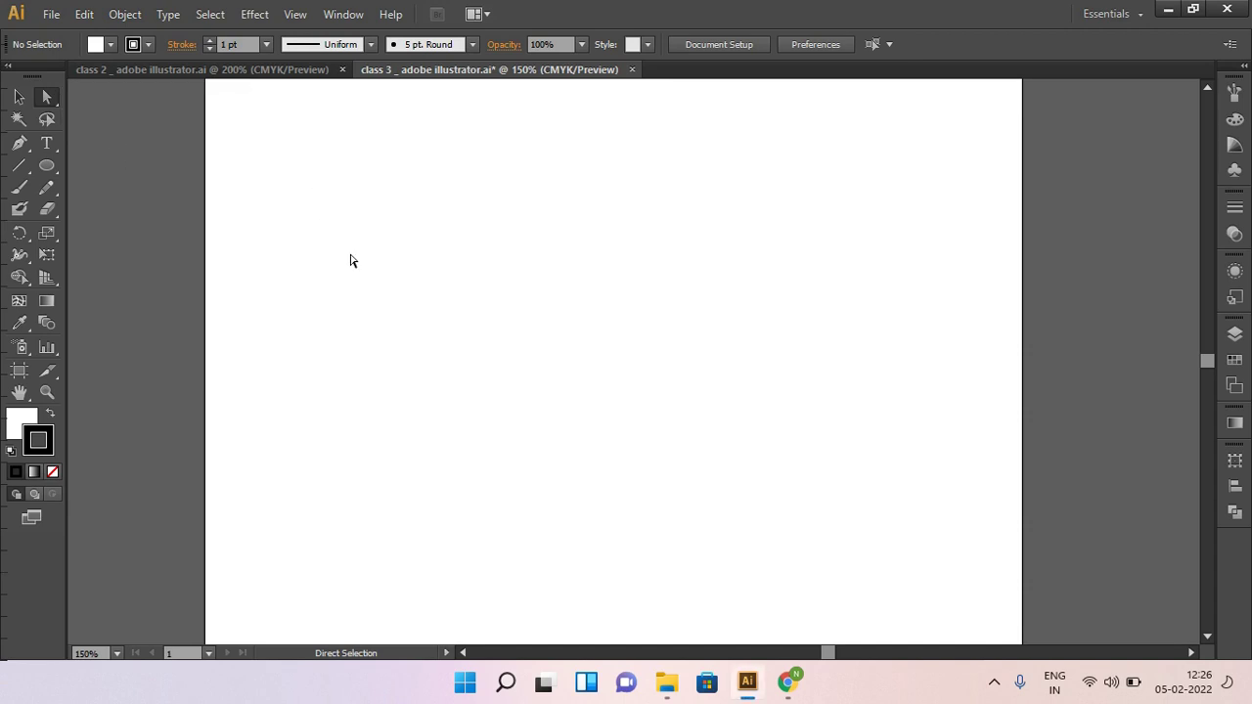
{"action": "left_click", "coordinate": [53, 175]}
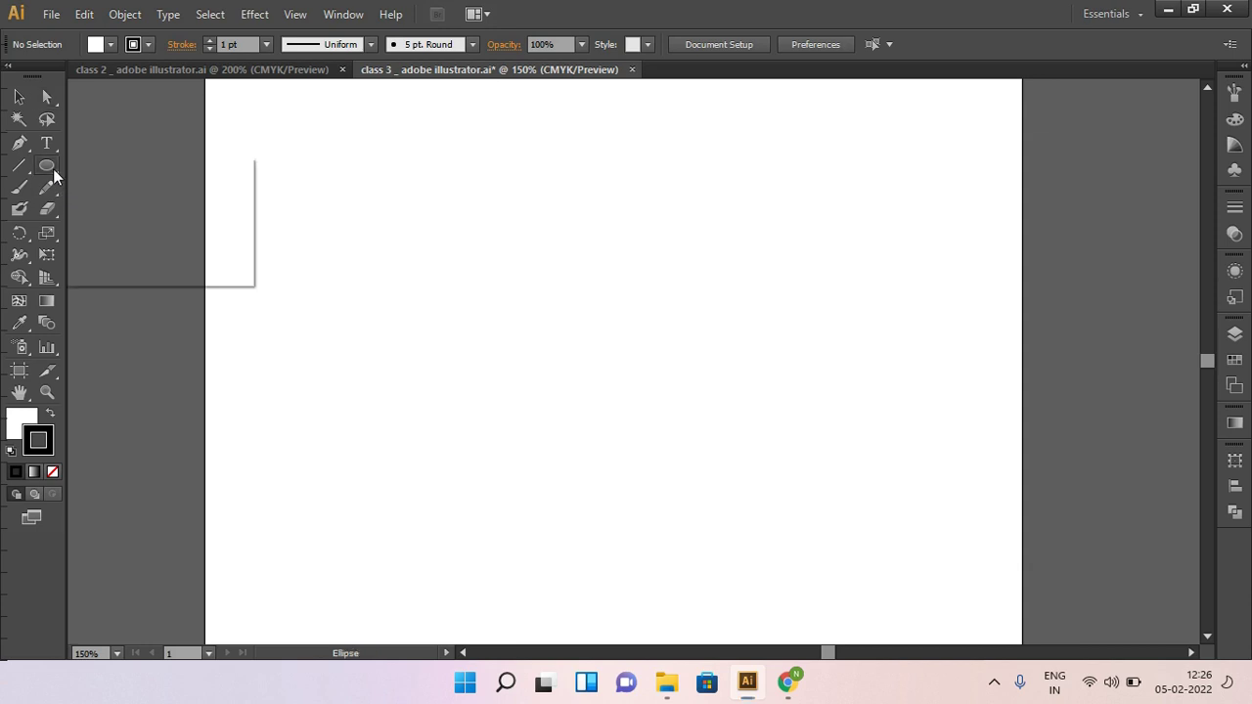
{"action": "left_click", "coordinate": [118, 164]}
{"action": "left_click_drag", "start_coordinate": [293, 178], "coordinate": [899, 536]}
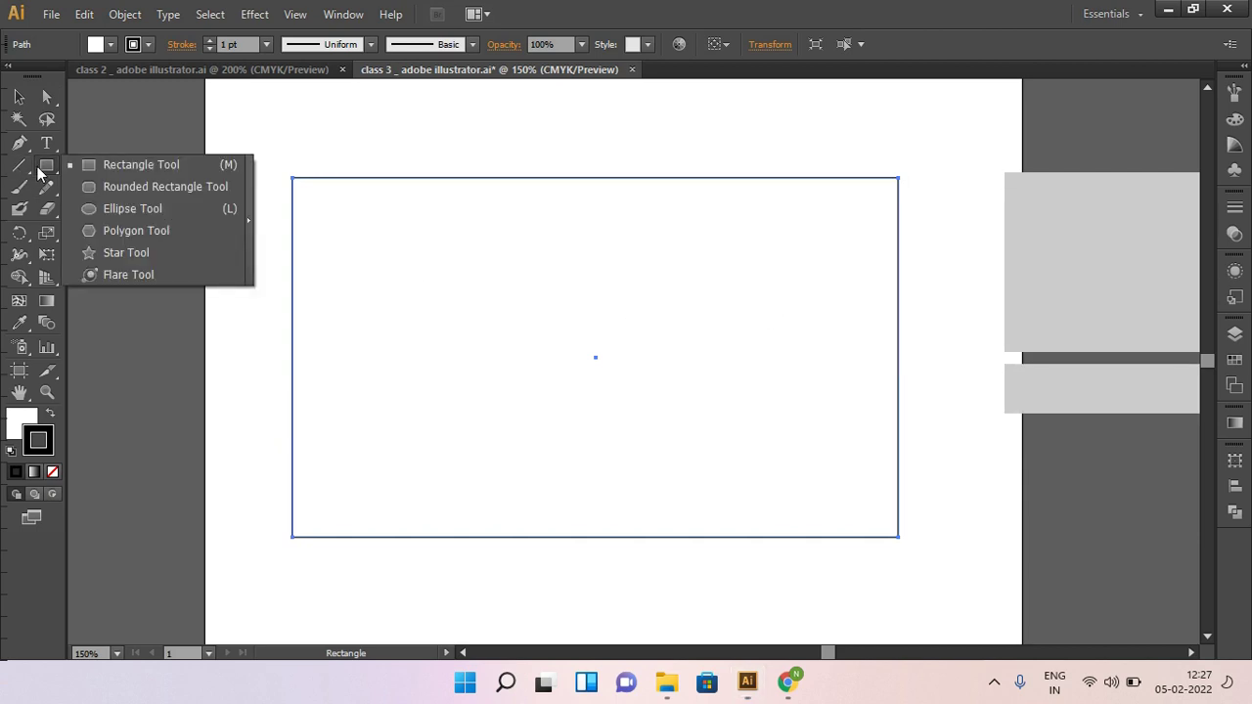
{"action": "left_click_drag", "start_coordinate": [40, 172], "coordinate": [107, 208]}
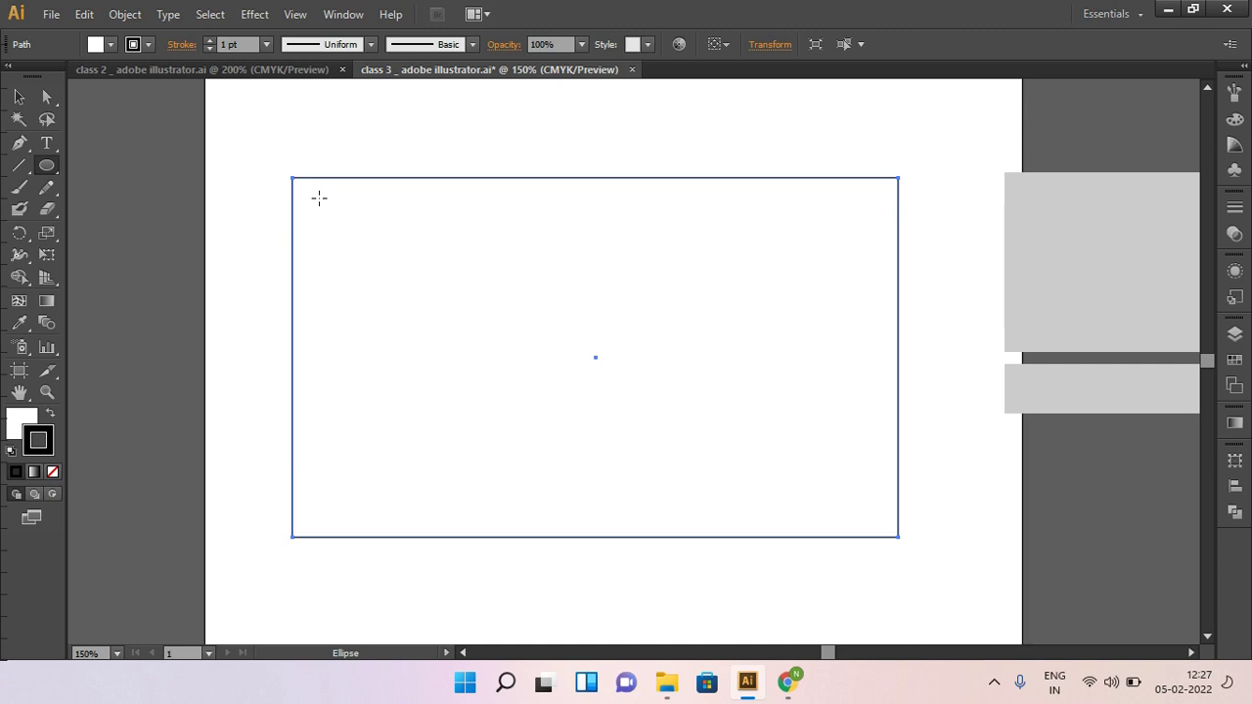
Step: Draw a circle in the rectangle's top-left corner, then duplicate it rightward into a row of six
{"action": "left_click_drag", "start_coordinate": [319, 198], "coordinate": [388, 282]}
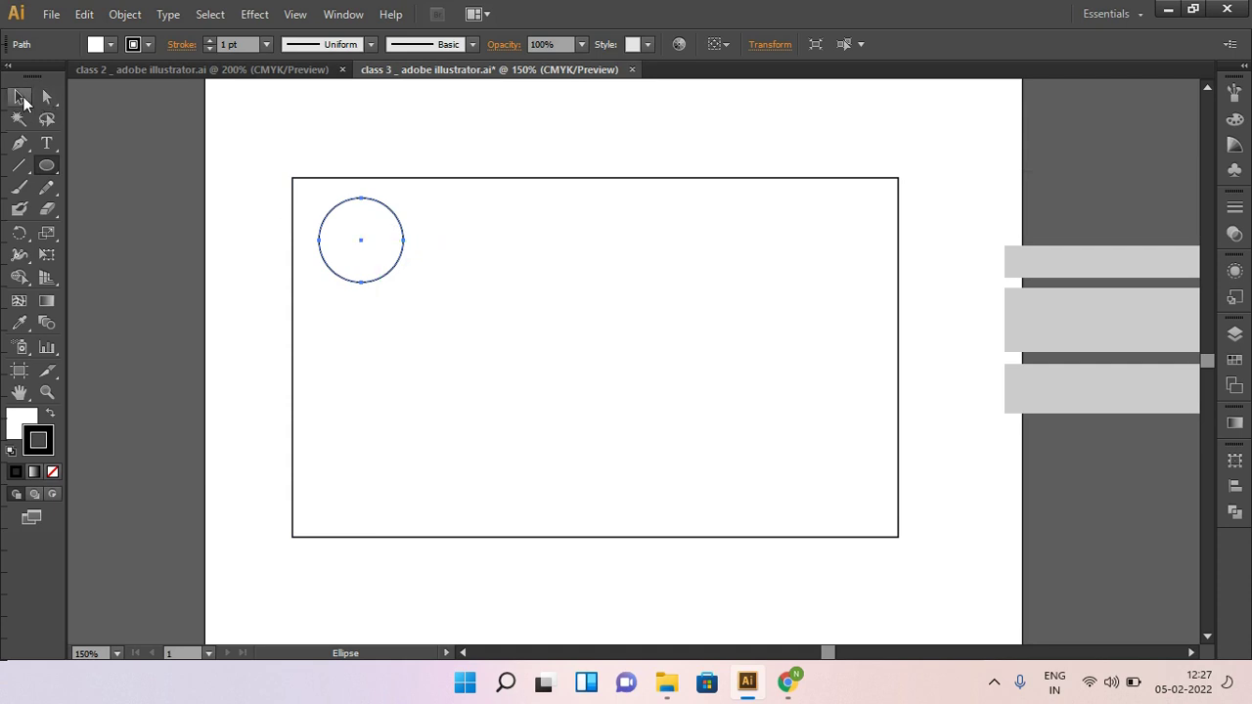
{"action": "left_click", "coordinate": [22, 101]}
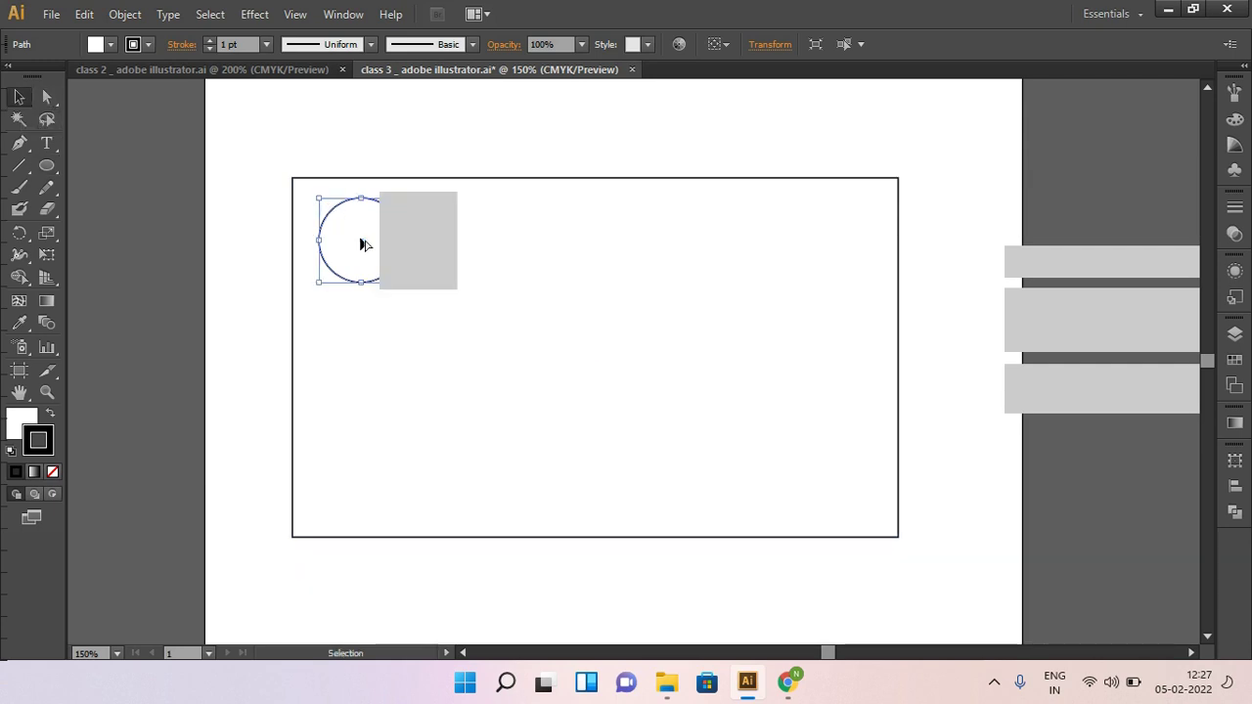
{"action": "left_click_drag", "start_coordinate": [361, 239], "coordinate": [456, 247]}
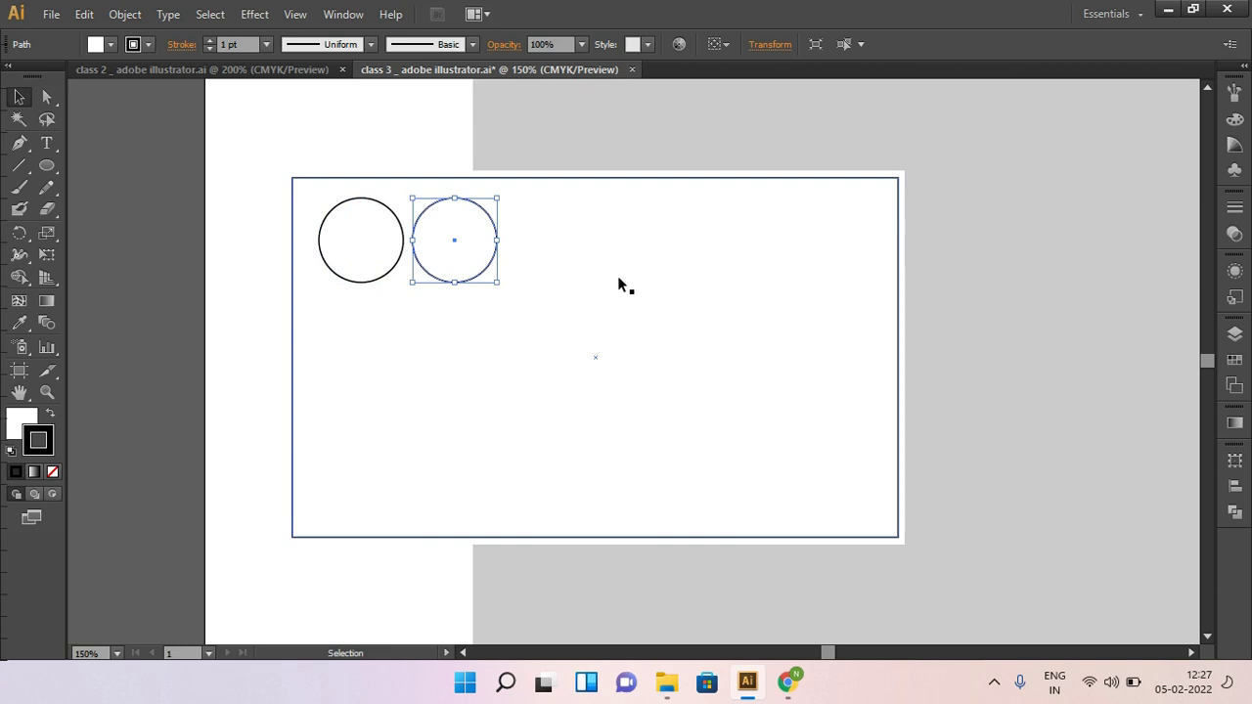
{"action": "key", "text": "a"}
{"action": "key", "text": "ctrl+d"}
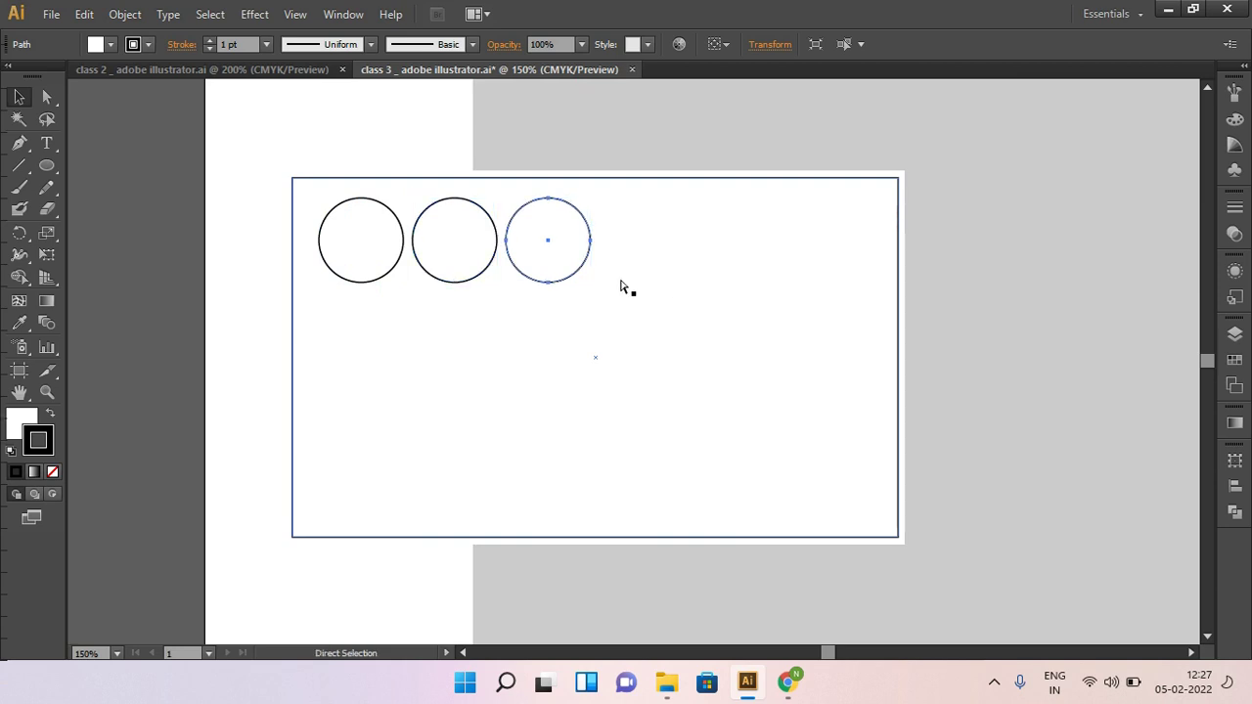
{"action": "key", "text": "ctrl+d"}
{"action": "key", "text": "ctrl+d"}
{"action": "key", "text": "ctrl+d"}
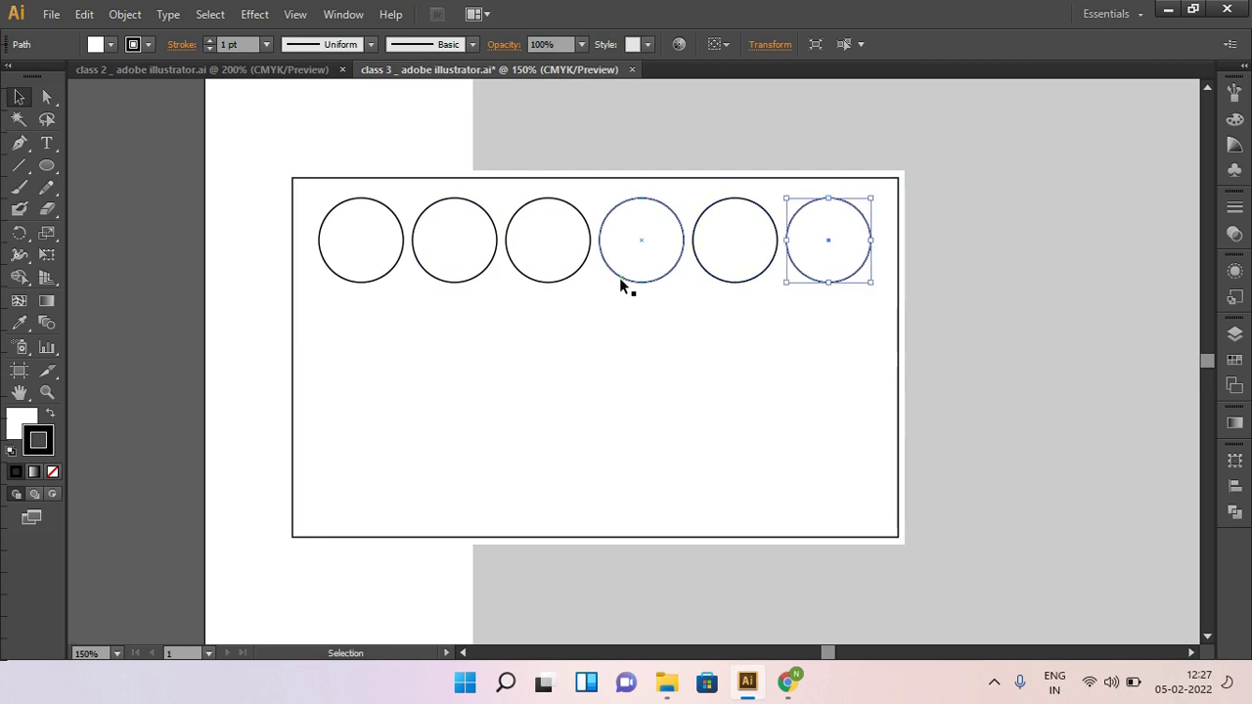
{"action": "left_click", "coordinate": [631, 308]}
{"action": "key", "text": "v"}
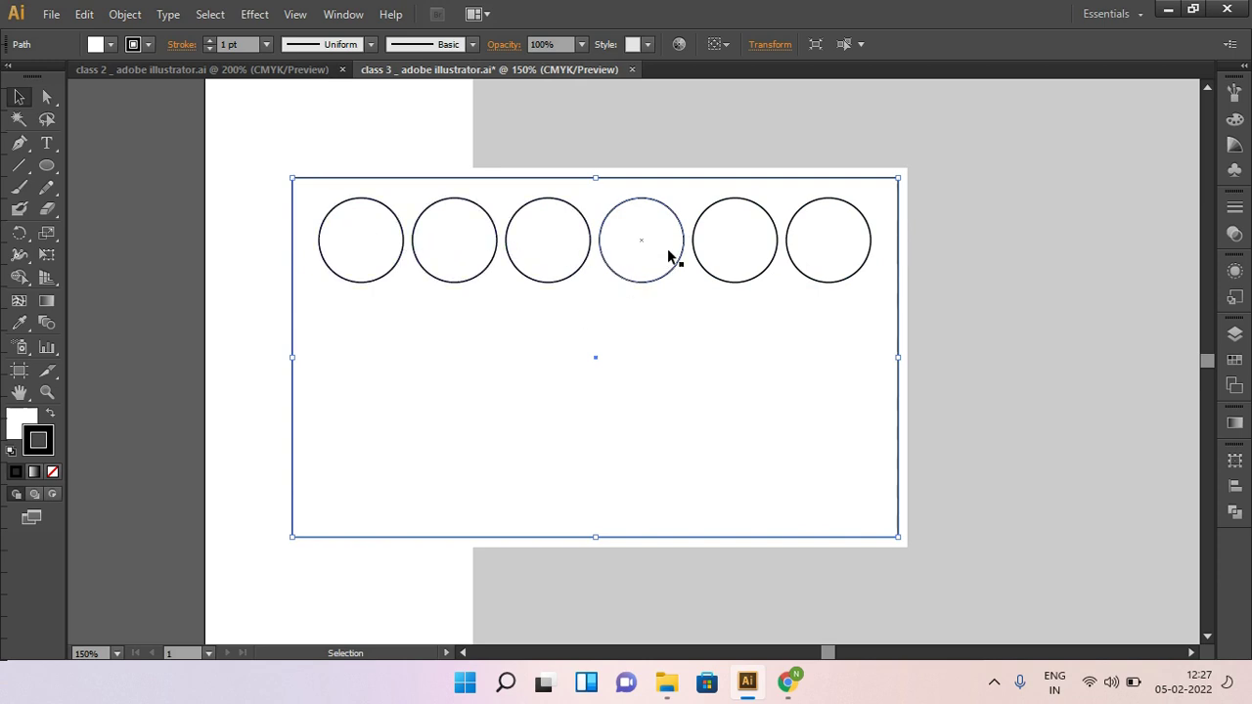
Step: Shift-select all six top-row circles and group them with Ctrl+G
{"action": "left_click", "coordinate": [381, 242]}
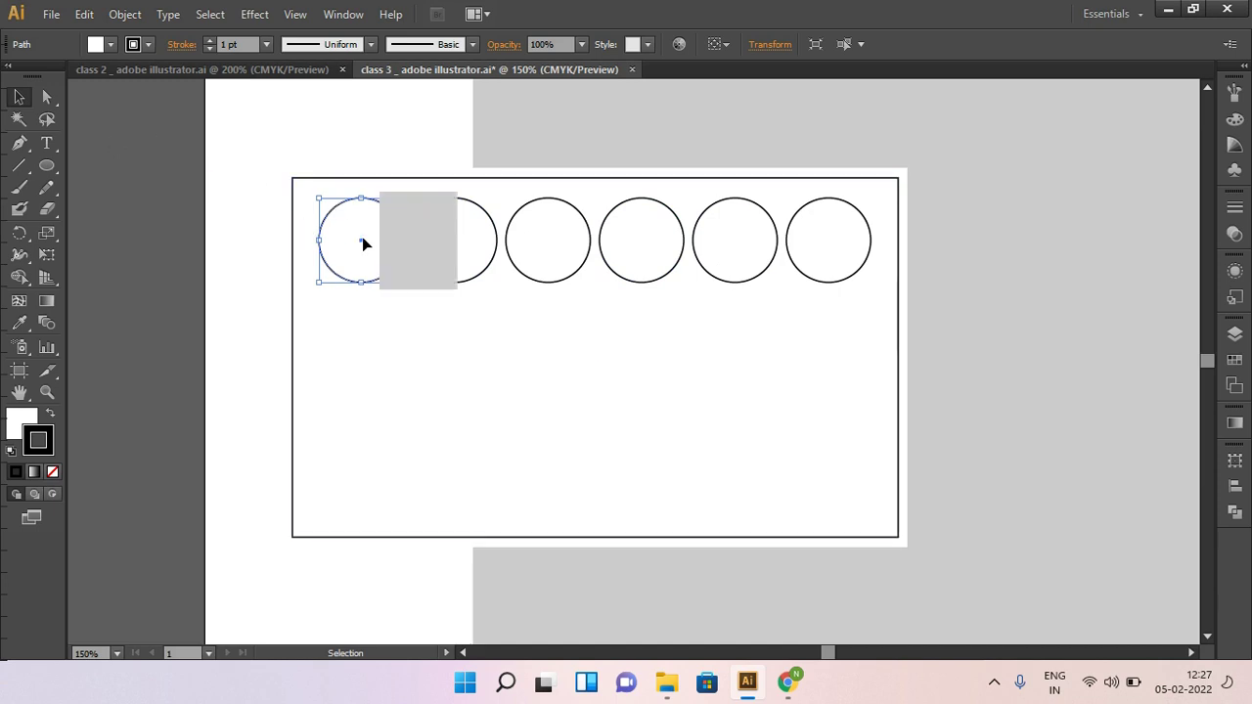
{"action": "left_click", "coordinate": [456, 244], "text": "shift"}
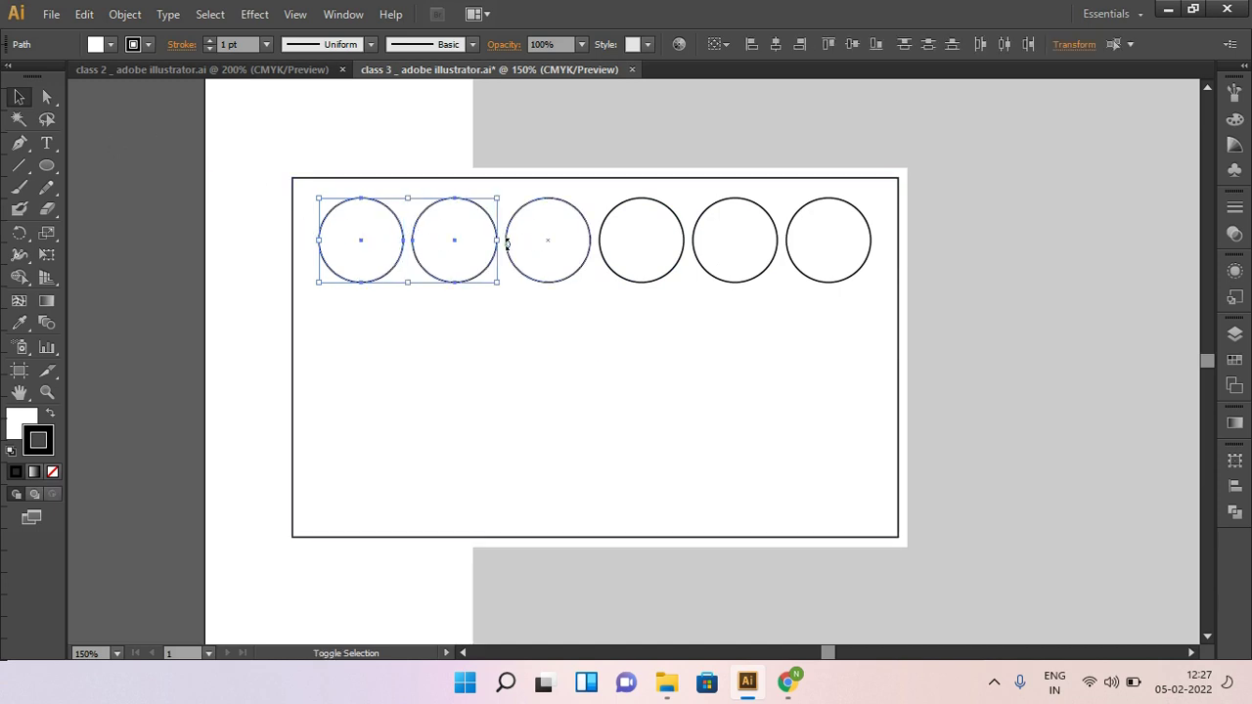
{"action": "left_click", "coordinate": [564, 253], "text": "shift"}
{"action": "left_click", "coordinate": [638, 246], "text": "shift"}
{"action": "left_click", "coordinate": [734, 248], "text": "shift"}
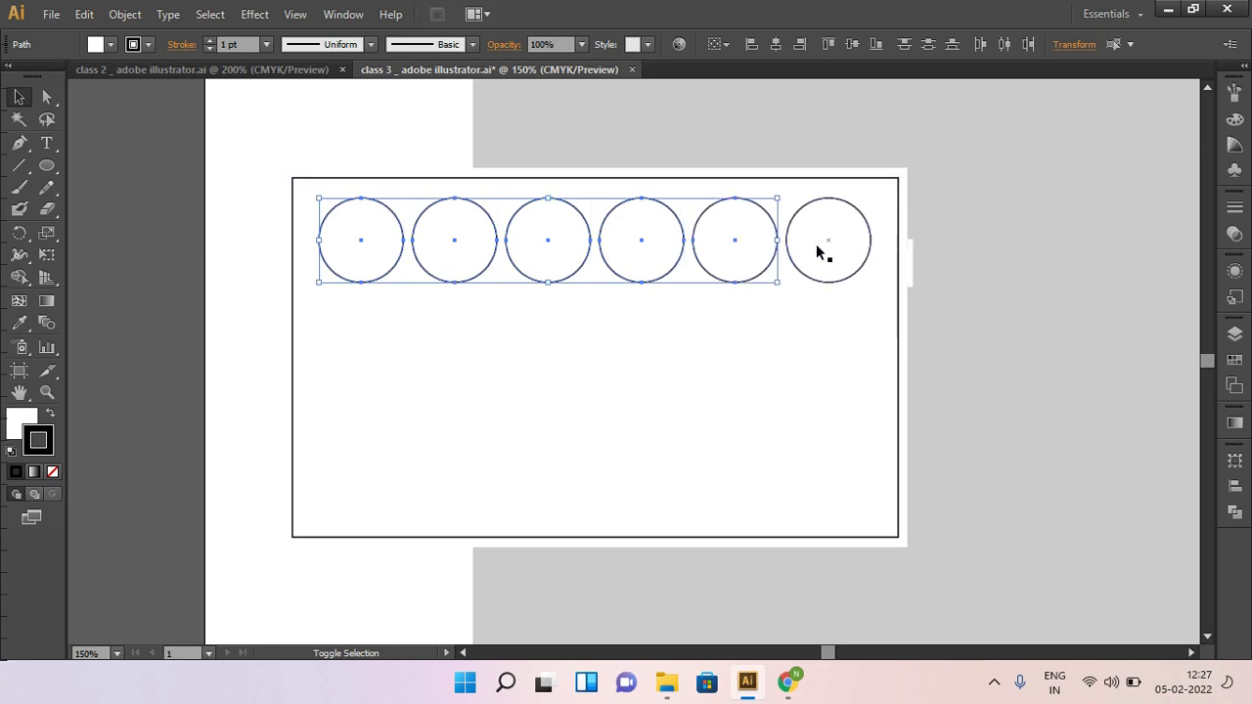
{"action": "left_click", "coordinate": [818, 252], "text": "shift"}
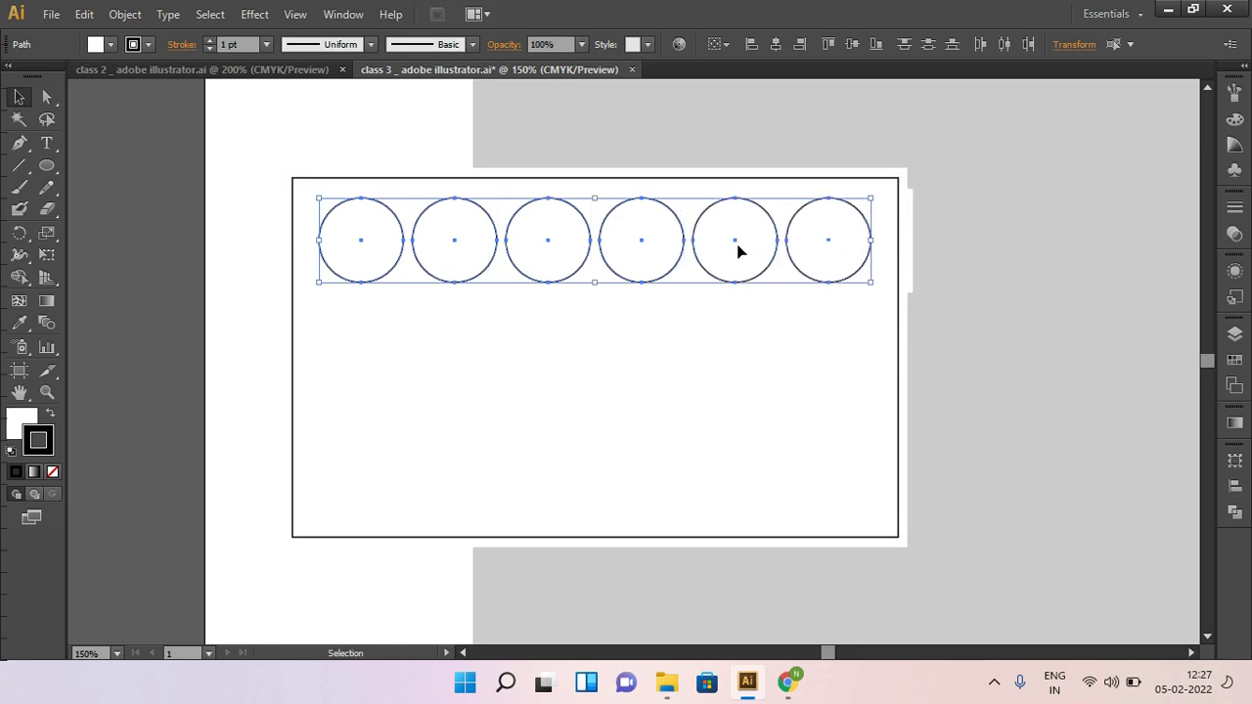
{"action": "key", "text": "a"}
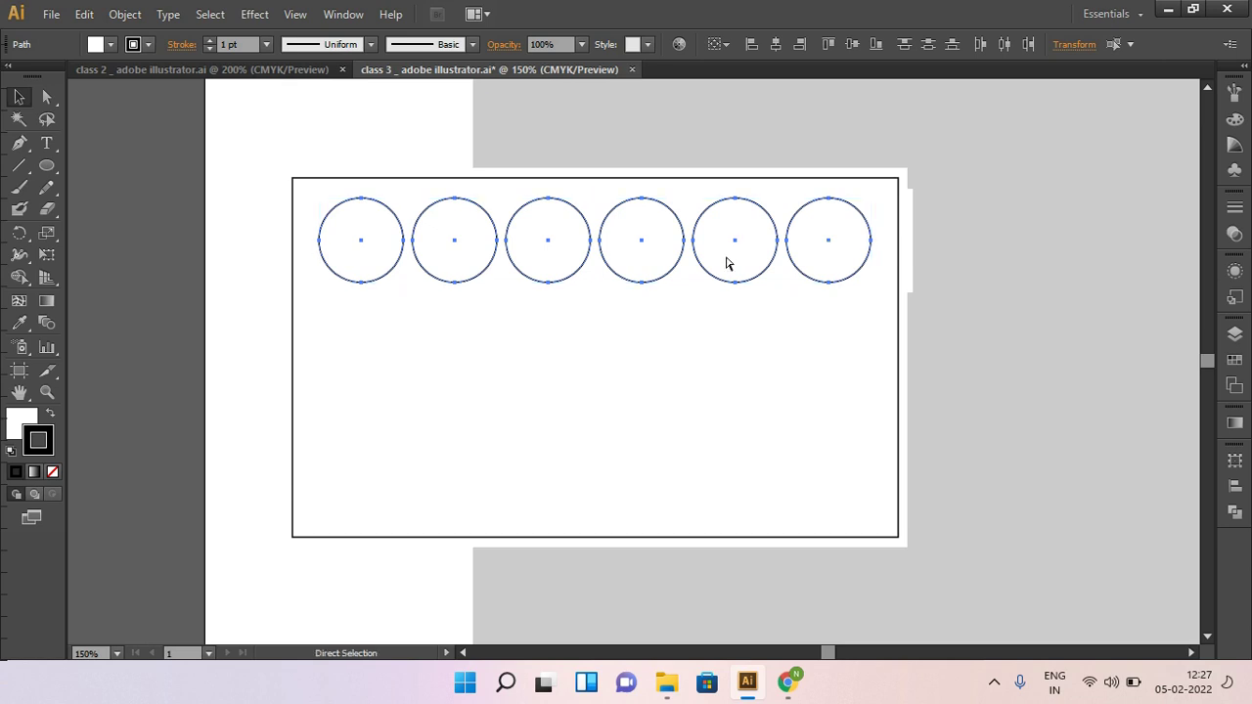
{"action": "key", "text": "ctrl+g"}
{"action": "key", "text": "v"}
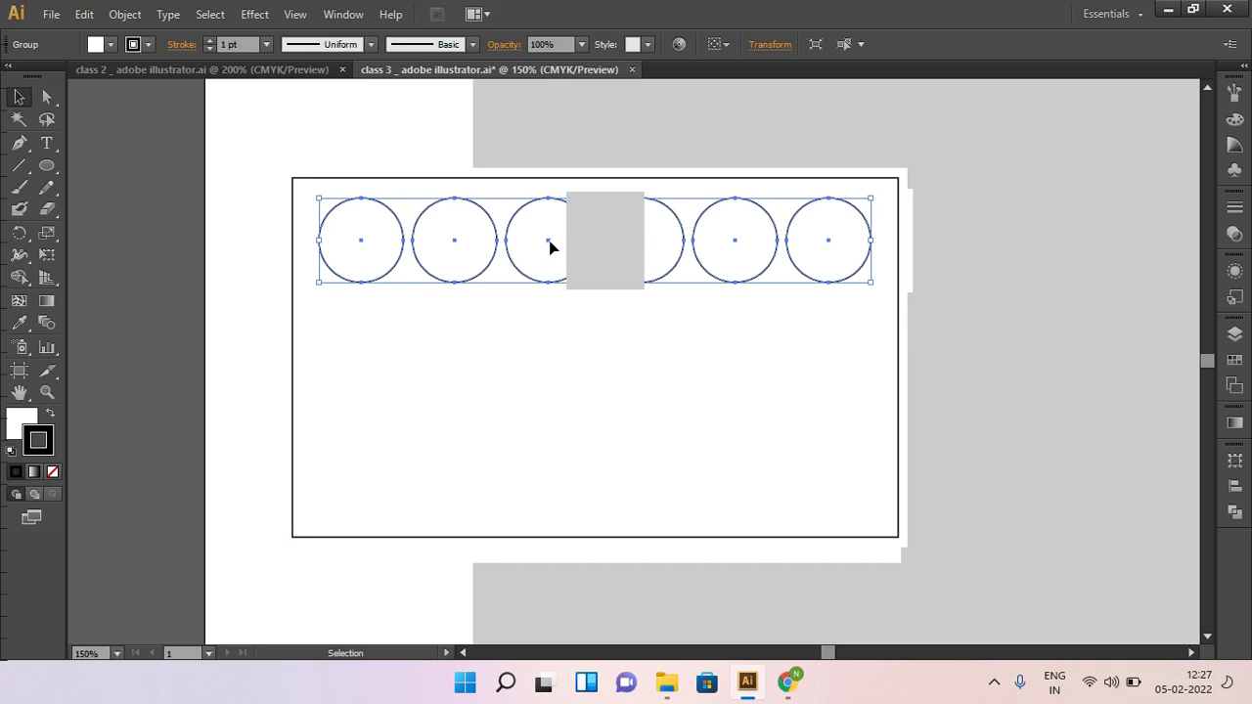
Step: Duplicate the circle row downward into four rows and stretch the rectangle to enclose them
{"action": "left_click_drag", "start_coordinate": [549, 247], "coordinate": [547, 340]}
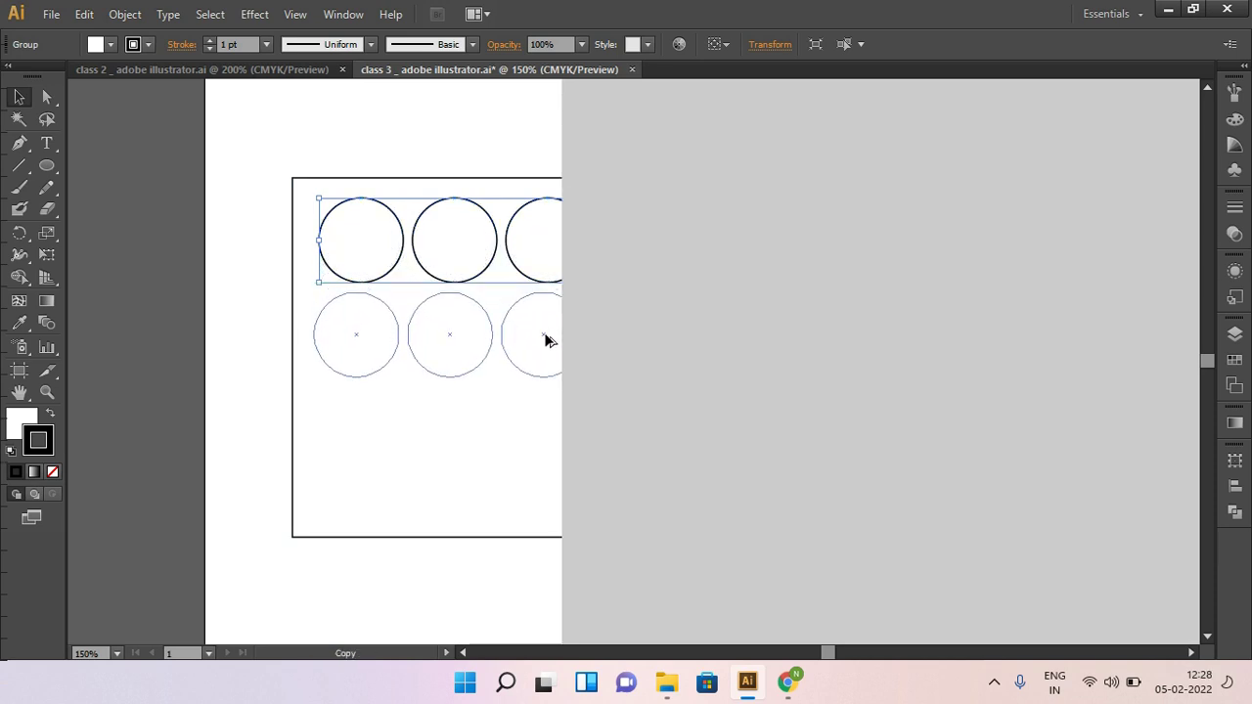
{"action": "left_click_drag", "start_coordinate": [547, 339], "coordinate": [550, 335]}
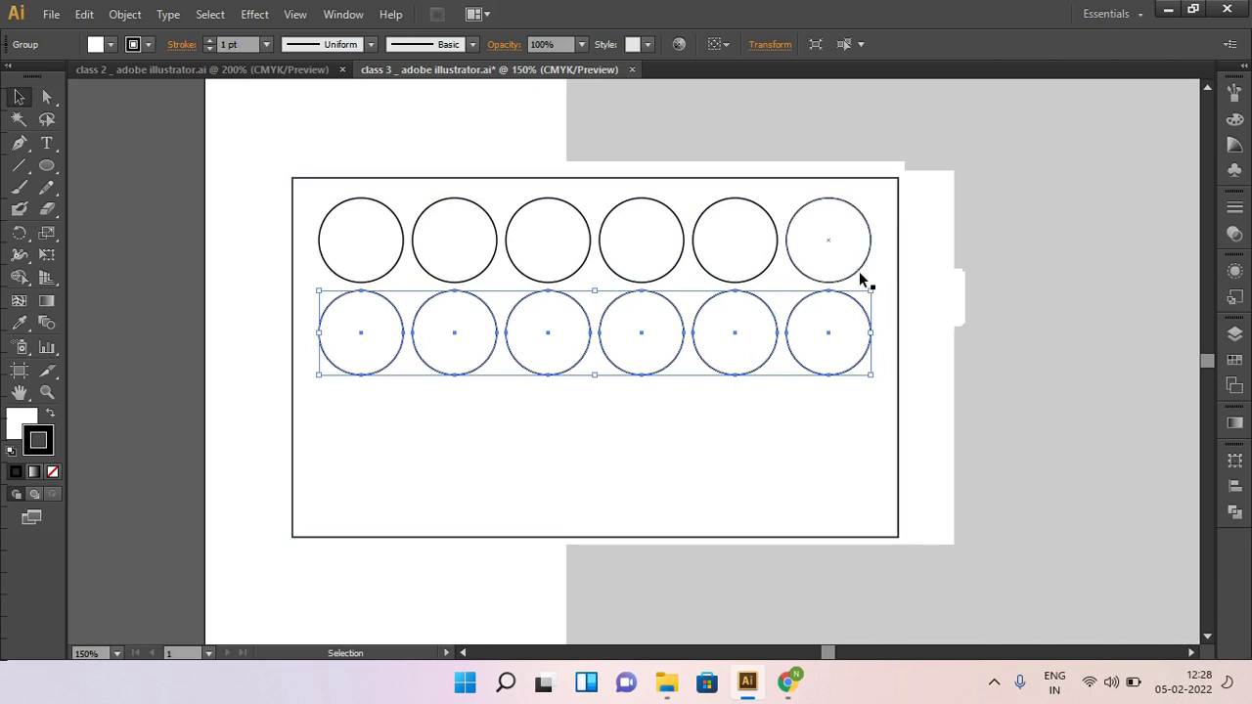
{"action": "key", "text": "ctrl+d"}
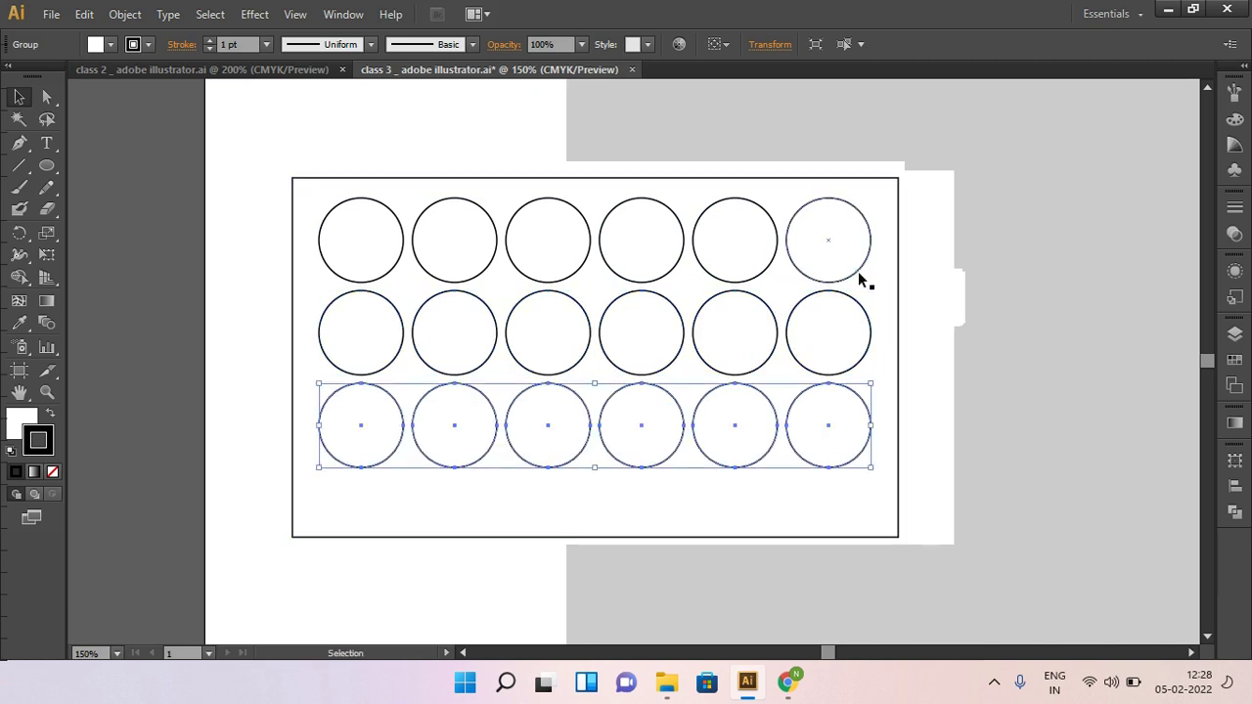
{"action": "key", "text": "ctrl"}
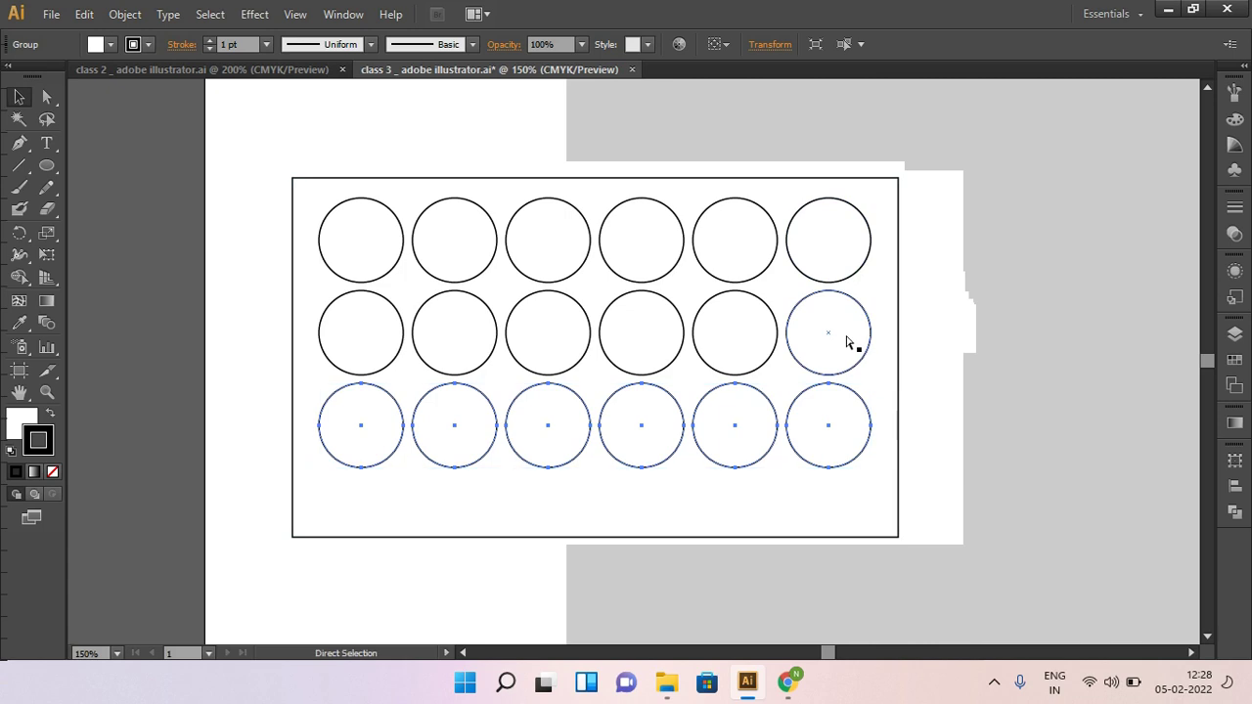
{"action": "key", "text": "ctrl+d"}
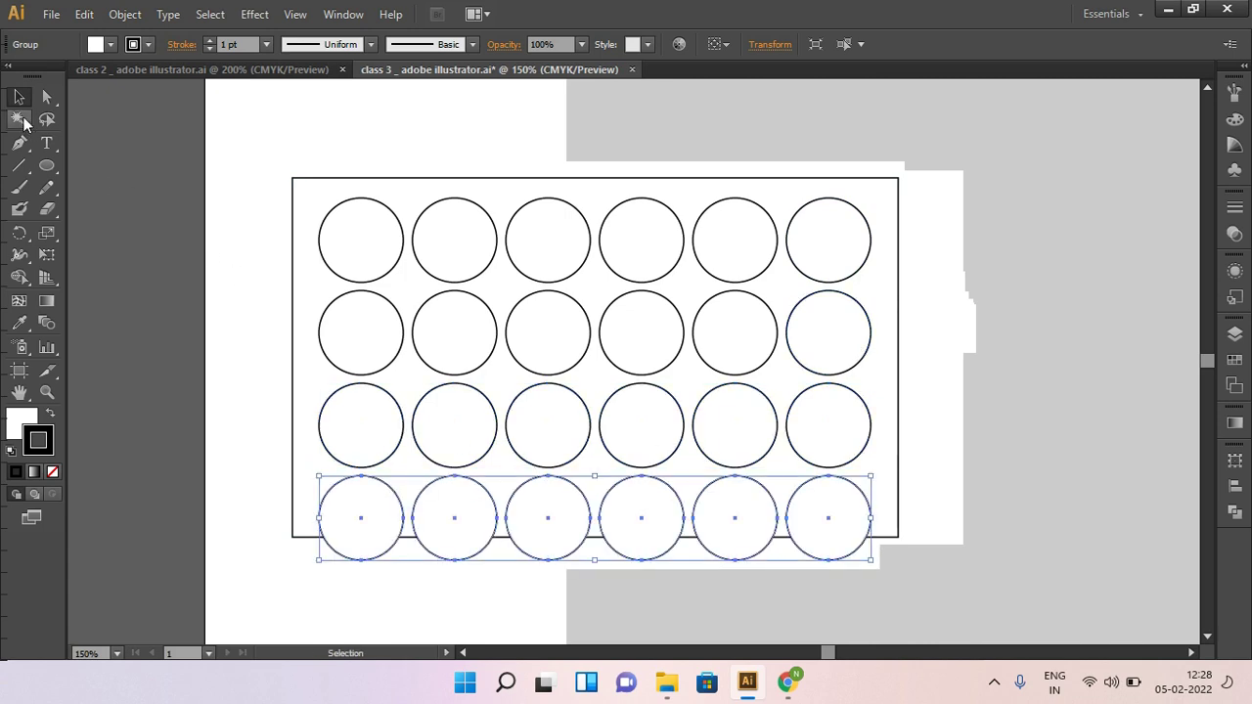
{"action": "left_click", "coordinate": [300, 180]}
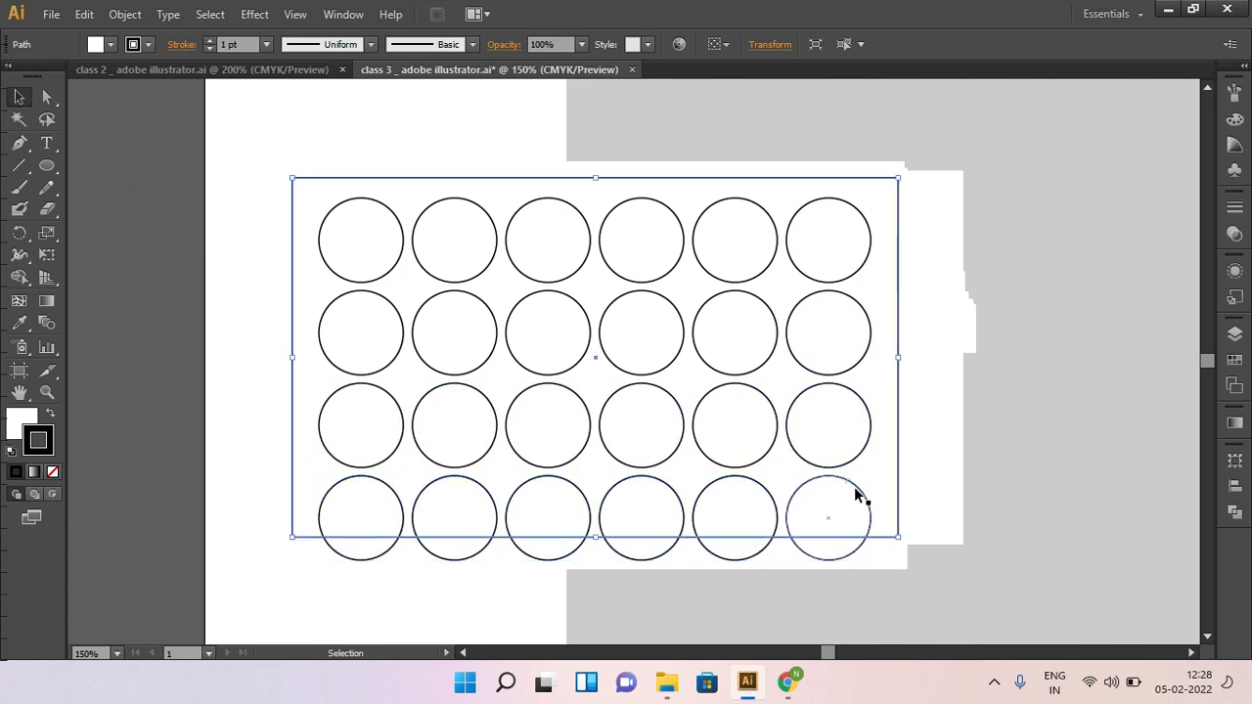
{"action": "left_click_drag", "start_coordinate": [899, 538], "coordinate": [908, 577]}
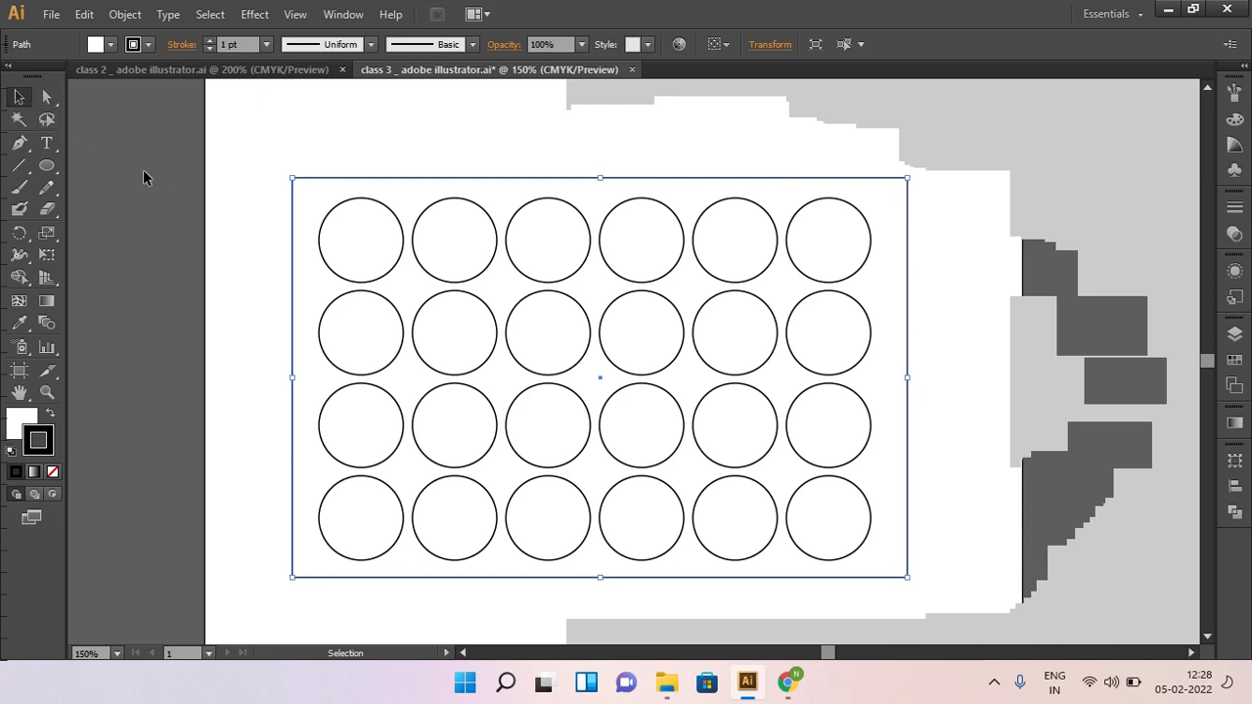
{"action": "left_click", "coordinate": [360, 233], "text": "shift"}
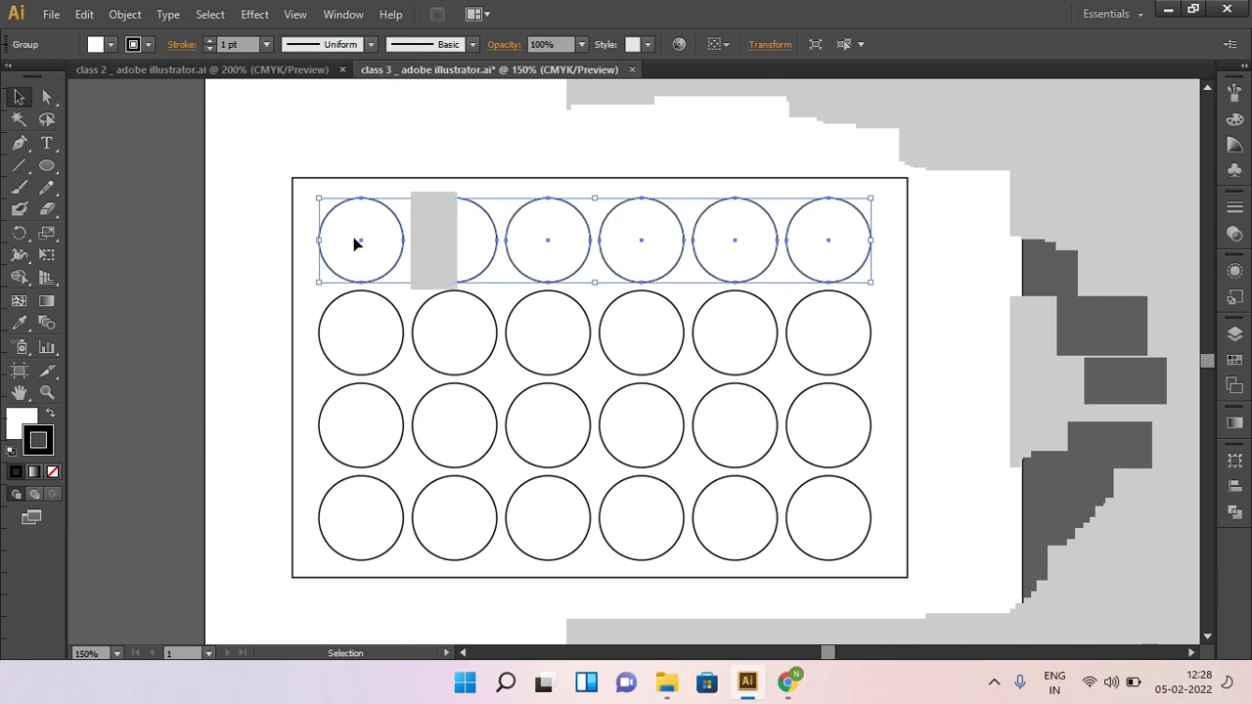
{"action": "key", "text": "ctrl+g"}
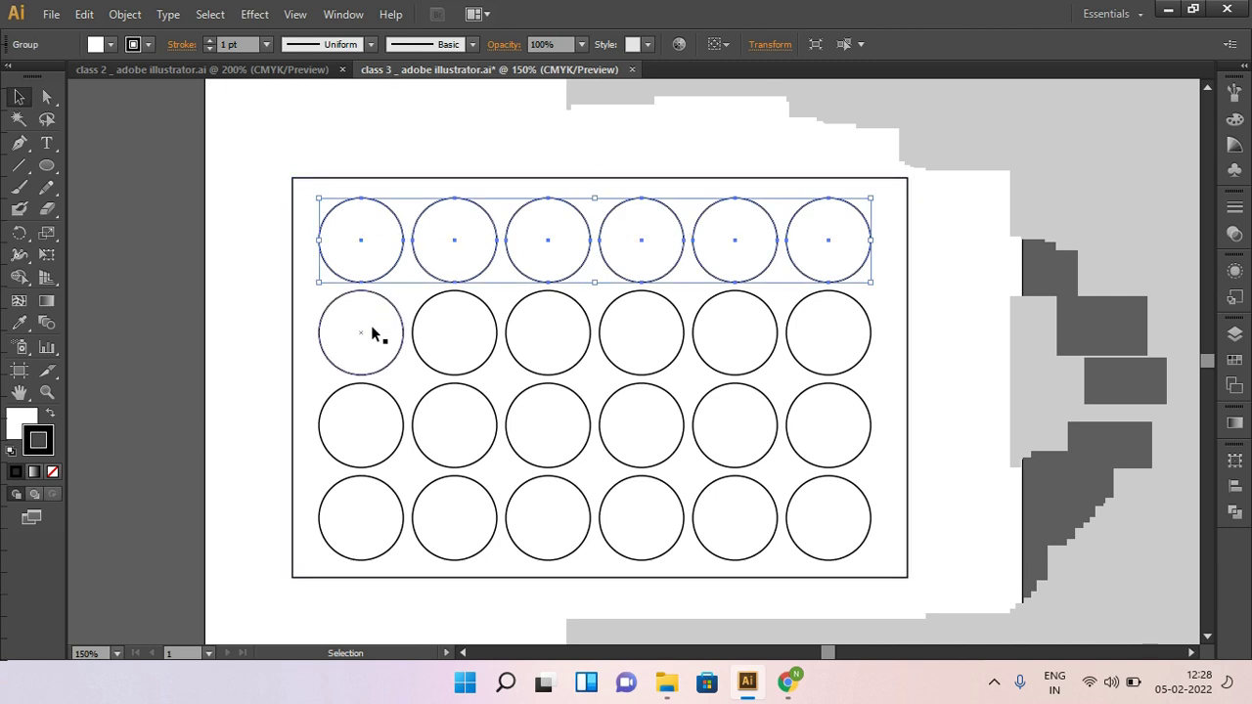
{"action": "left_click", "coordinate": [371, 325]}
{"action": "left_click", "coordinate": [454, 431]}
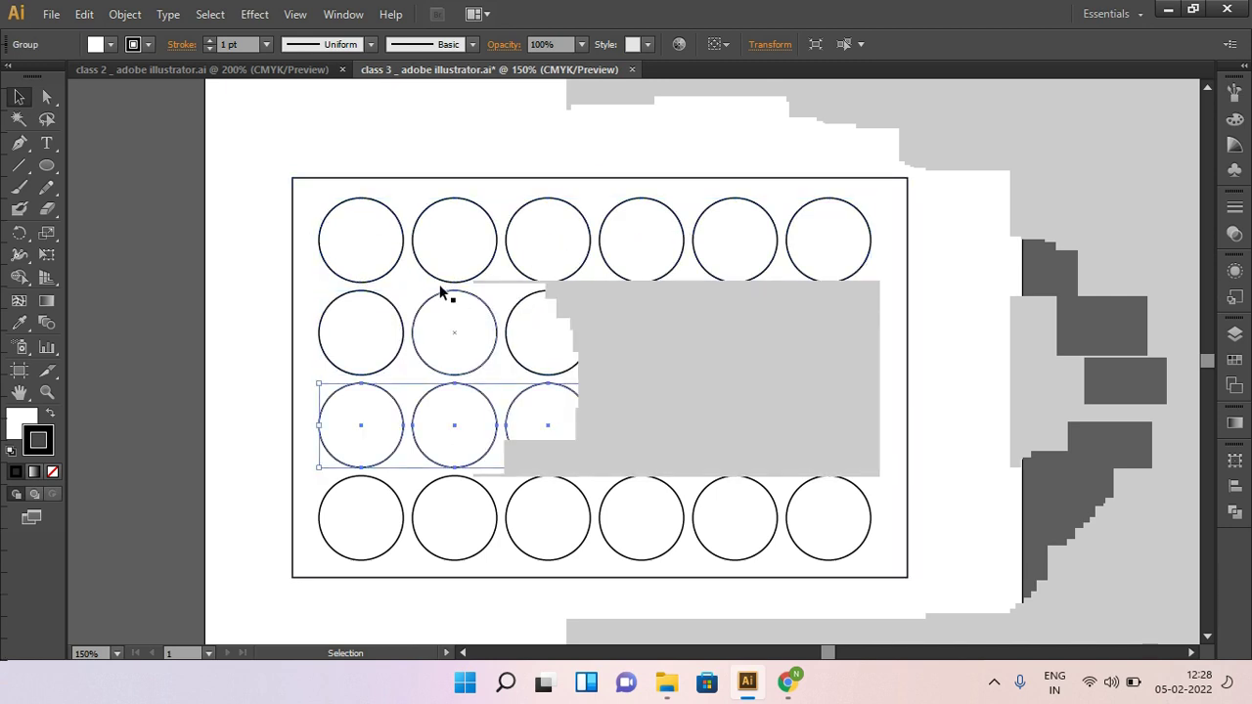
{"action": "left_click", "coordinate": [386, 179]}
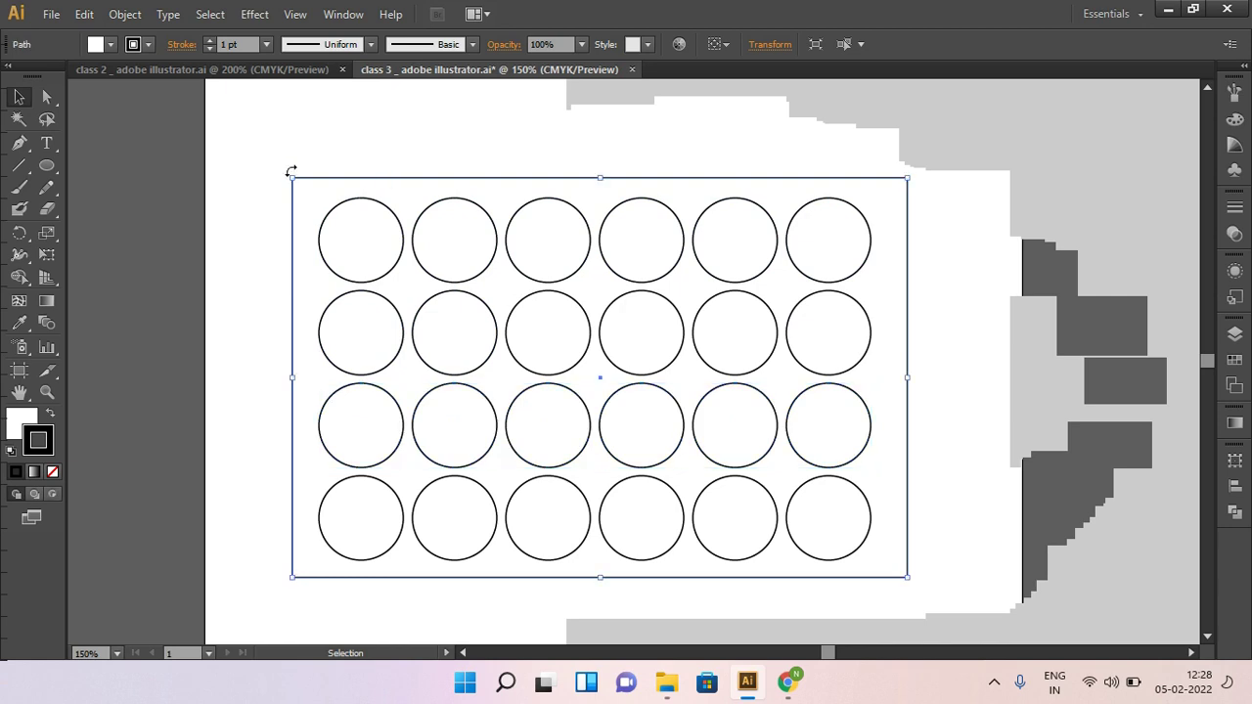
{"action": "left_click", "coordinate": [59, 102]}
{"action": "left_click", "coordinate": [159, 164]}
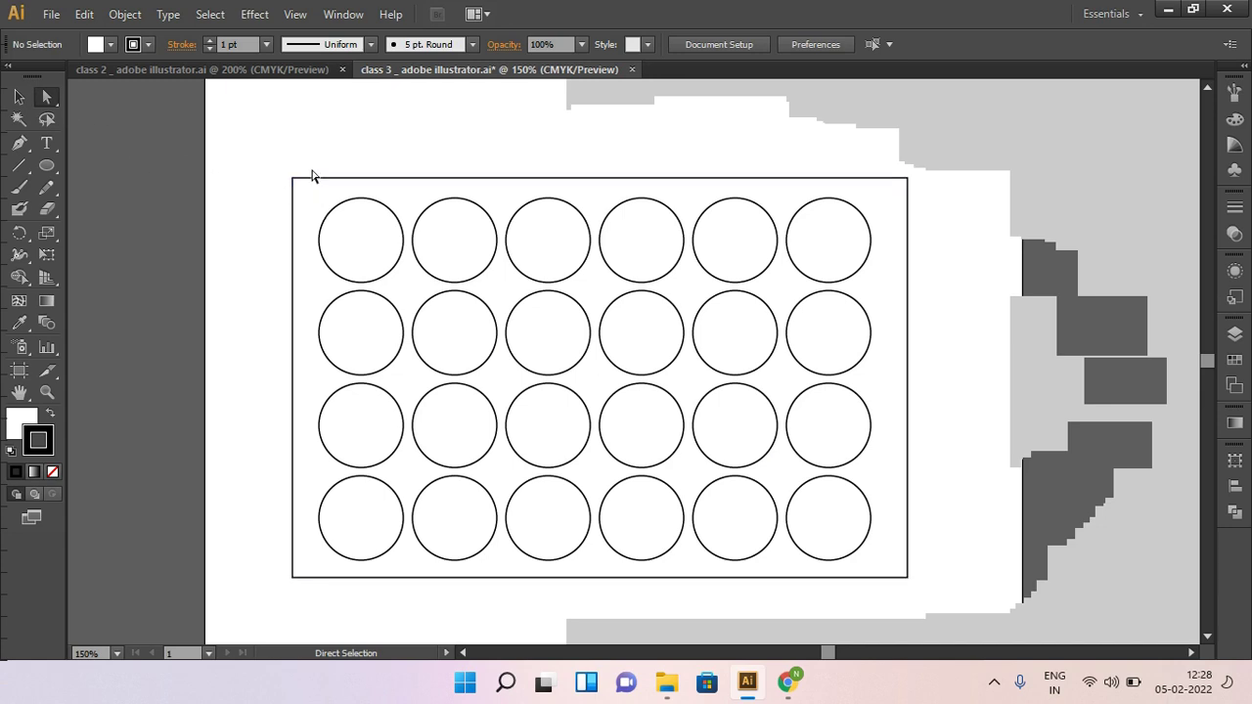
Step: Shift the outer rectangle slightly left and down around the circle grid
{"action": "left_click_drag", "start_coordinate": [262, 157], "coordinate": [308, 203]}
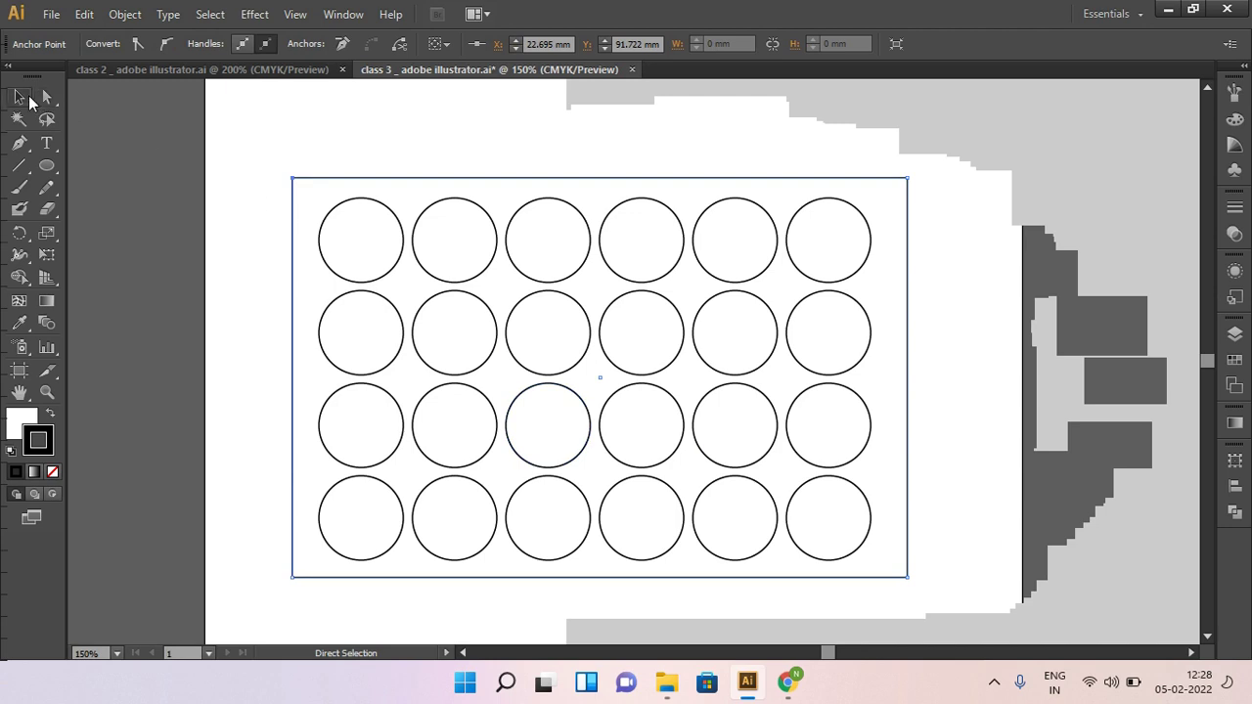
{"action": "left_click", "coordinate": [20, 101]}
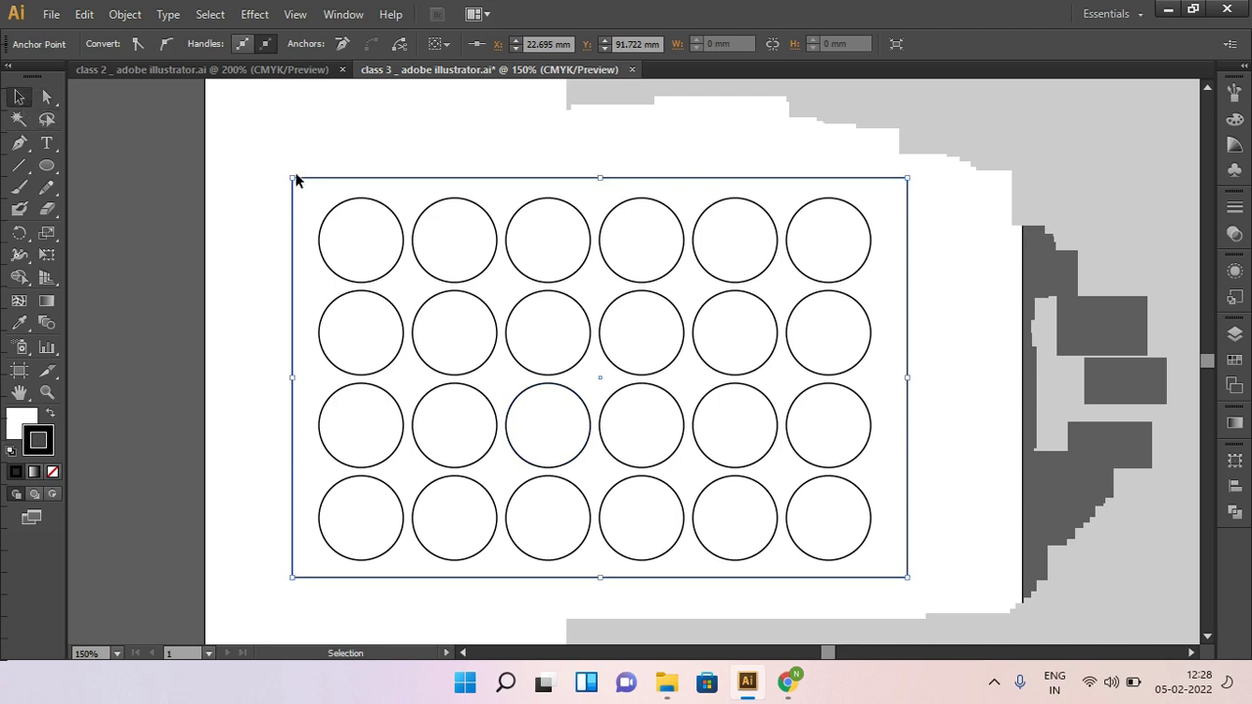
{"action": "left_click", "coordinate": [264, 164]}
{"action": "left_click_drag", "start_coordinate": [312, 200], "coordinate": [311, 200]}
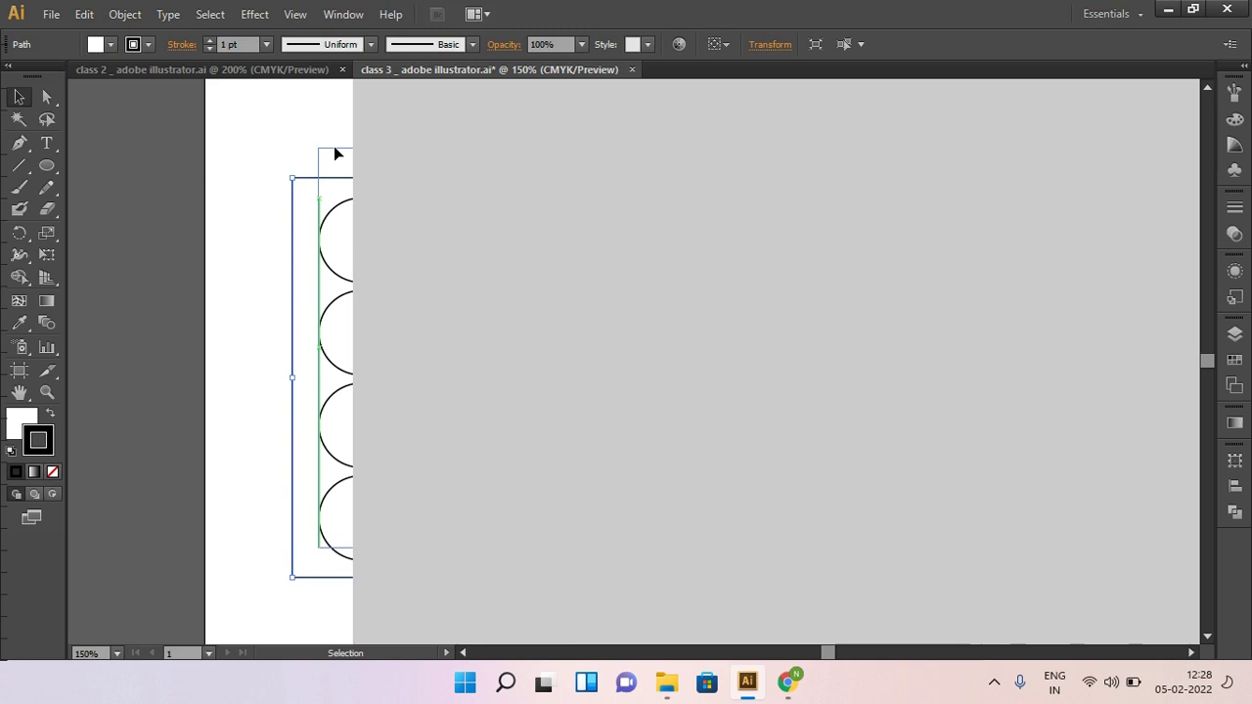
{"action": "left_click_drag", "start_coordinate": [298, 184], "coordinate": [325, 154]}
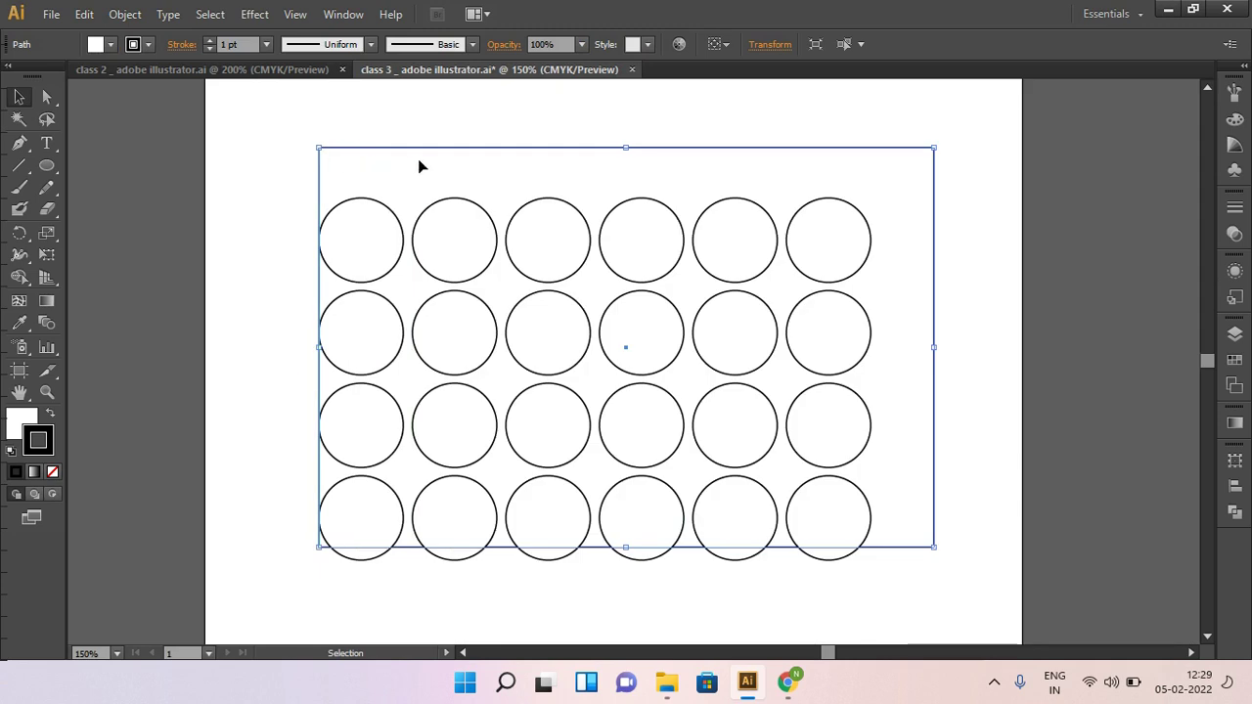
{"action": "left_click_drag", "start_coordinate": [402, 147], "coordinate": [360, 175]}
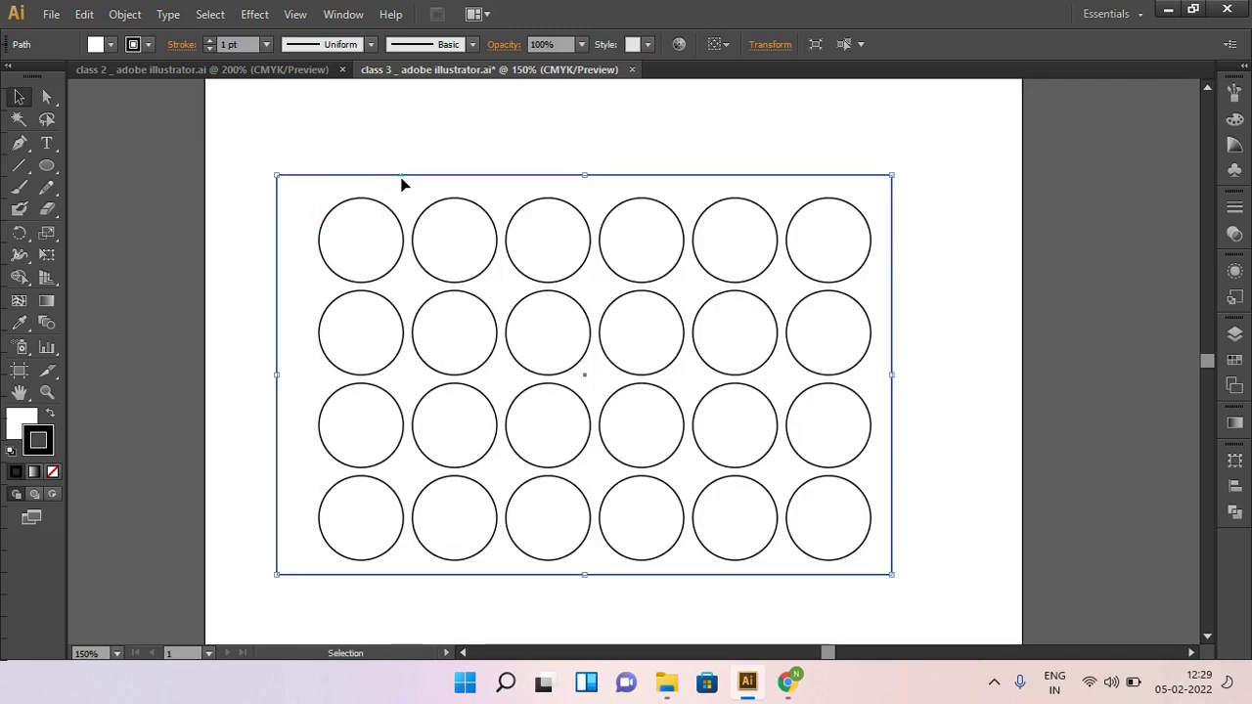
Step: Drag the rectangle's top-left anchor with Direct Selection, then undo the resulting skew
{"action": "left_click_drag", "start_coordinate": [49, 100], "coordinate": [107, 105]}
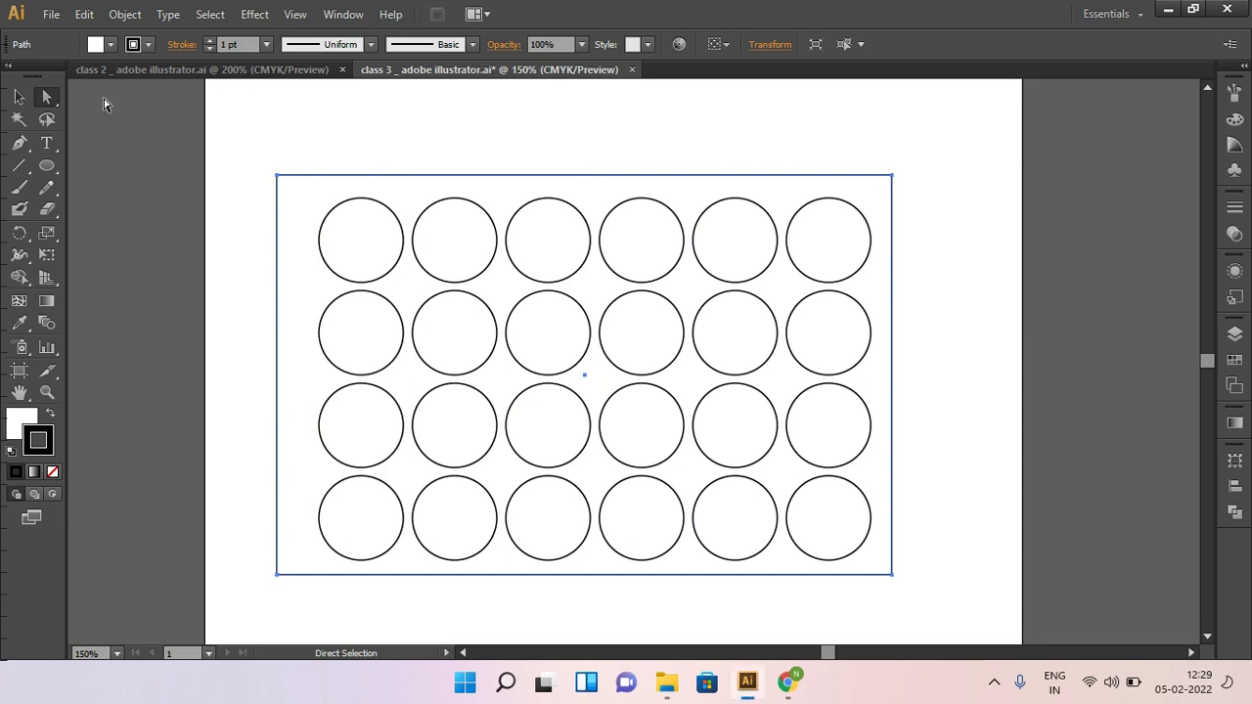
{"action": "left_click", "coordinate": [229, 184]}
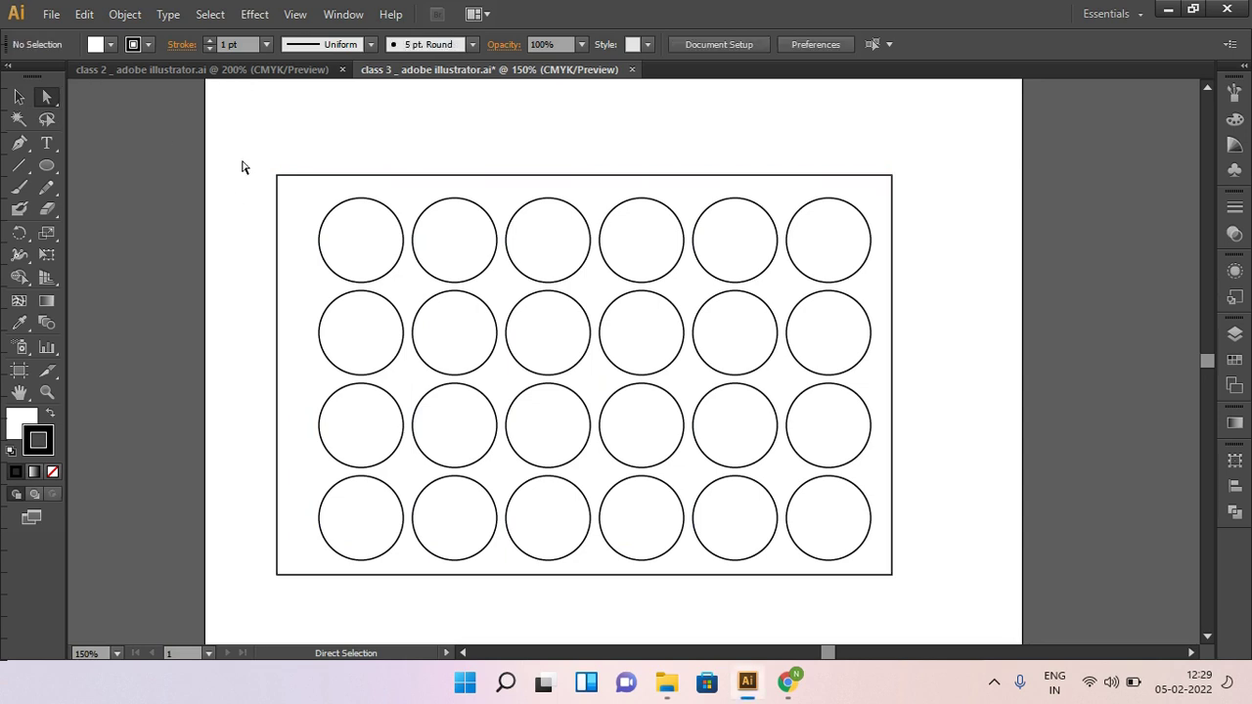
{"action": "left_click_drag", "start_coordinate": [243, 150], "coordinate": [311, 213]}
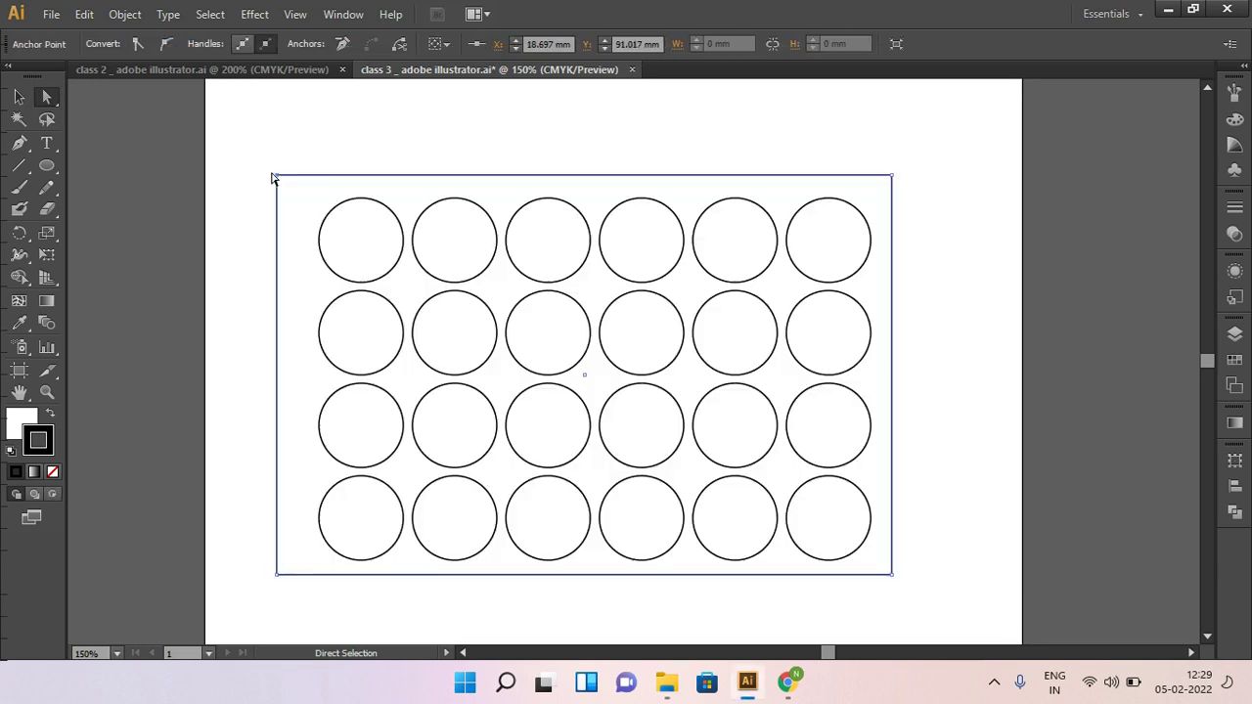
{"action": "mouse_move", "coordinate": [278, 177]}
{"action": "left_mouse_down"}
{"action": "mouse_move", "coordinate": [276, 159]}
{"action": "mouse_move", "coordinate": [239, 145]}
{"action": "mouse_move", "coordinate": [276, 215]}
{"action": "left_mouse_up"}
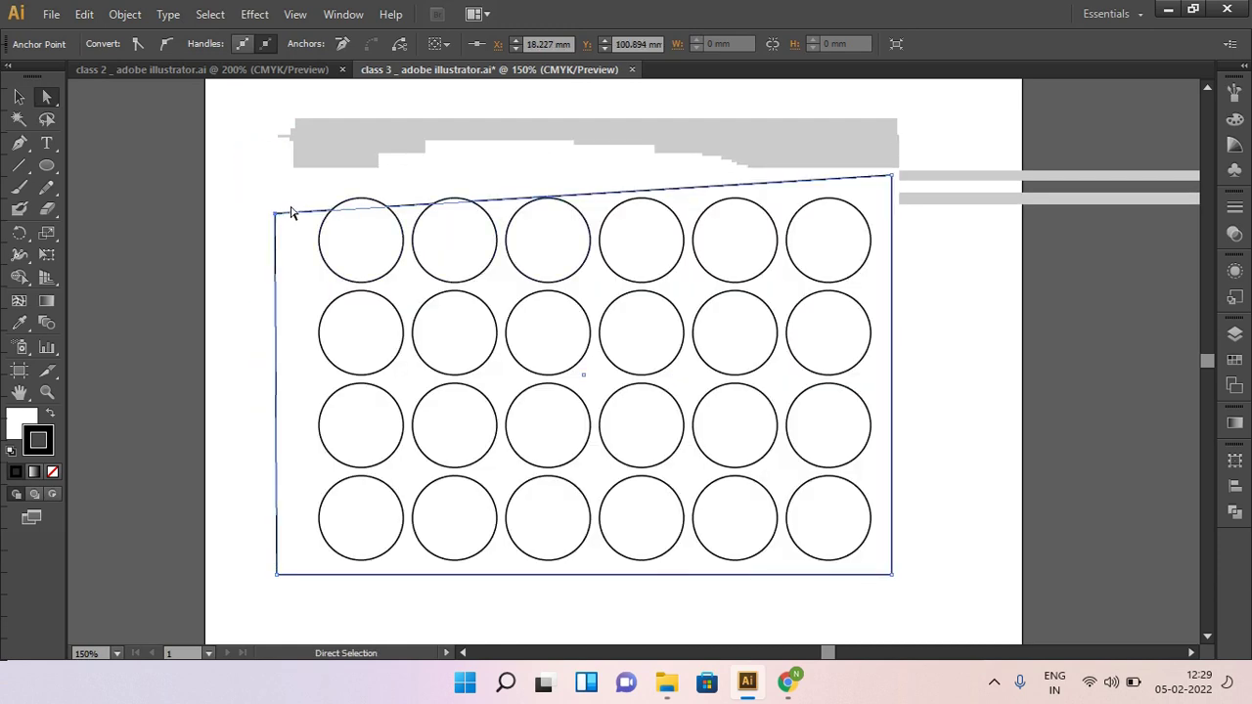
{"action": "key", "text": "ctrl"}
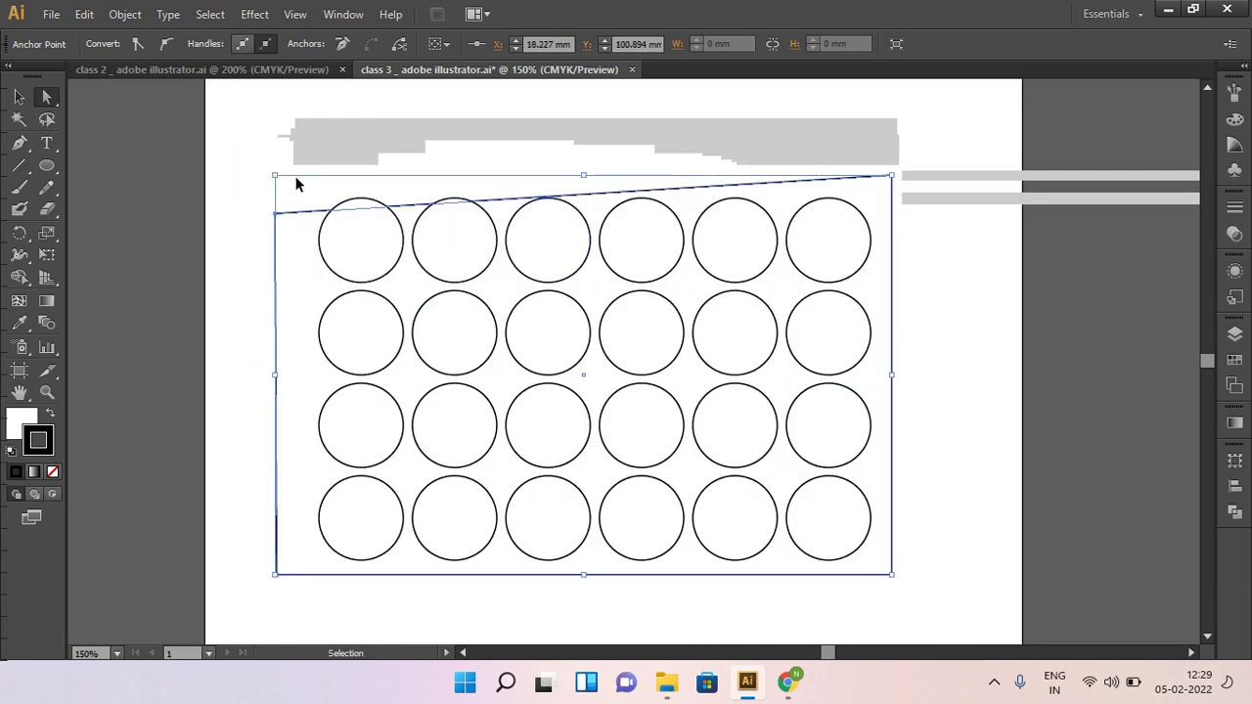
{"action": "key", "text": "ctrl+z"}
{"action": "key", "text": "ctrl+z"}
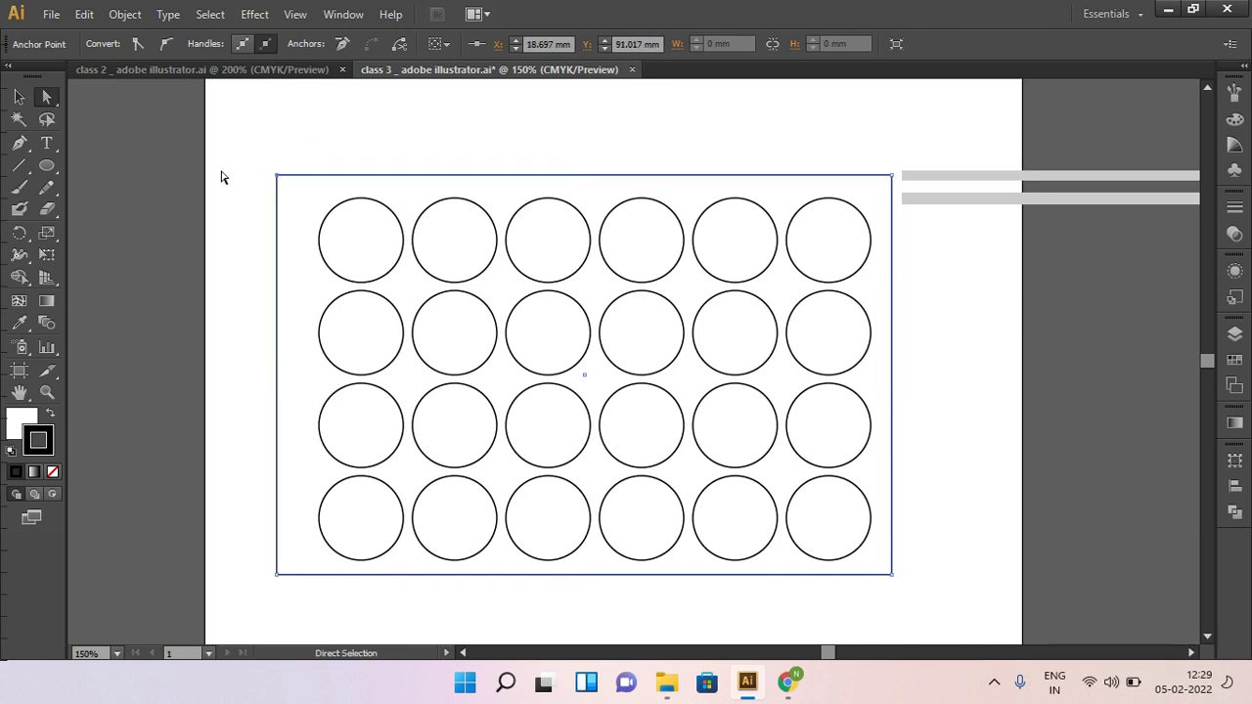
Step: Try moving the top-left circle up and left, then undo the move
{"action": "left_click", "coordinate": [360, 246]}
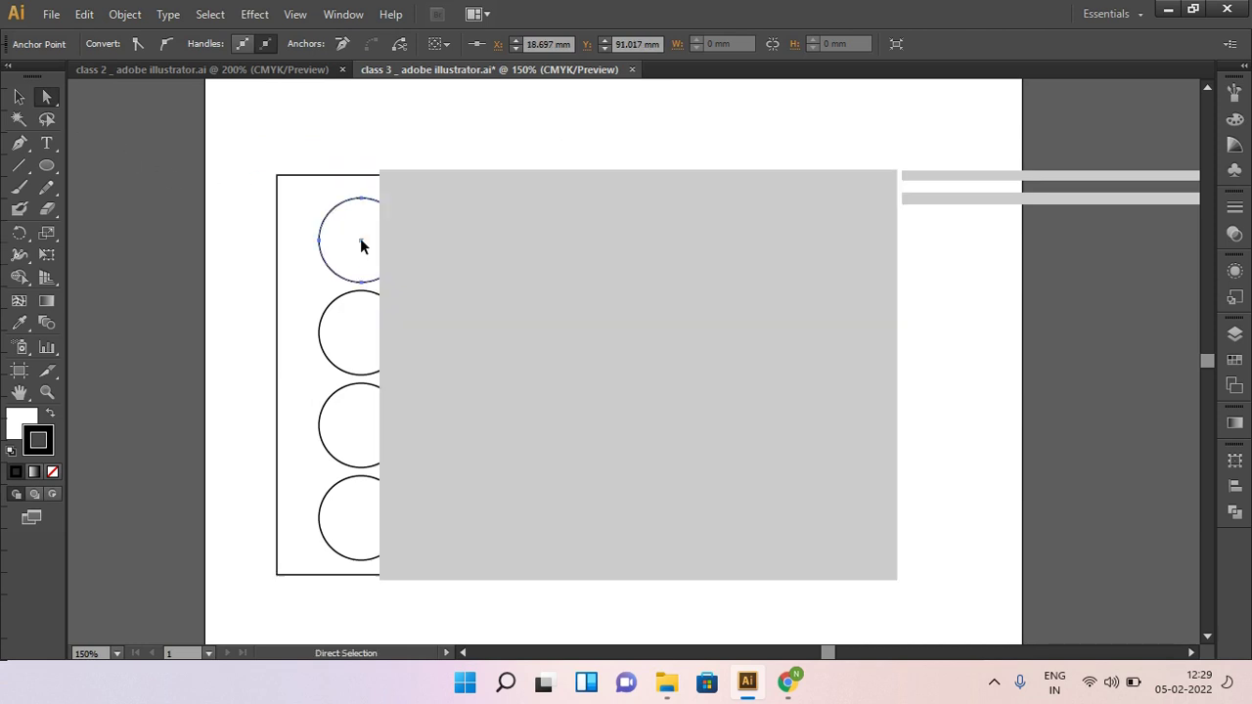
{"action": "left_click", "coordinate": [360, 245]}
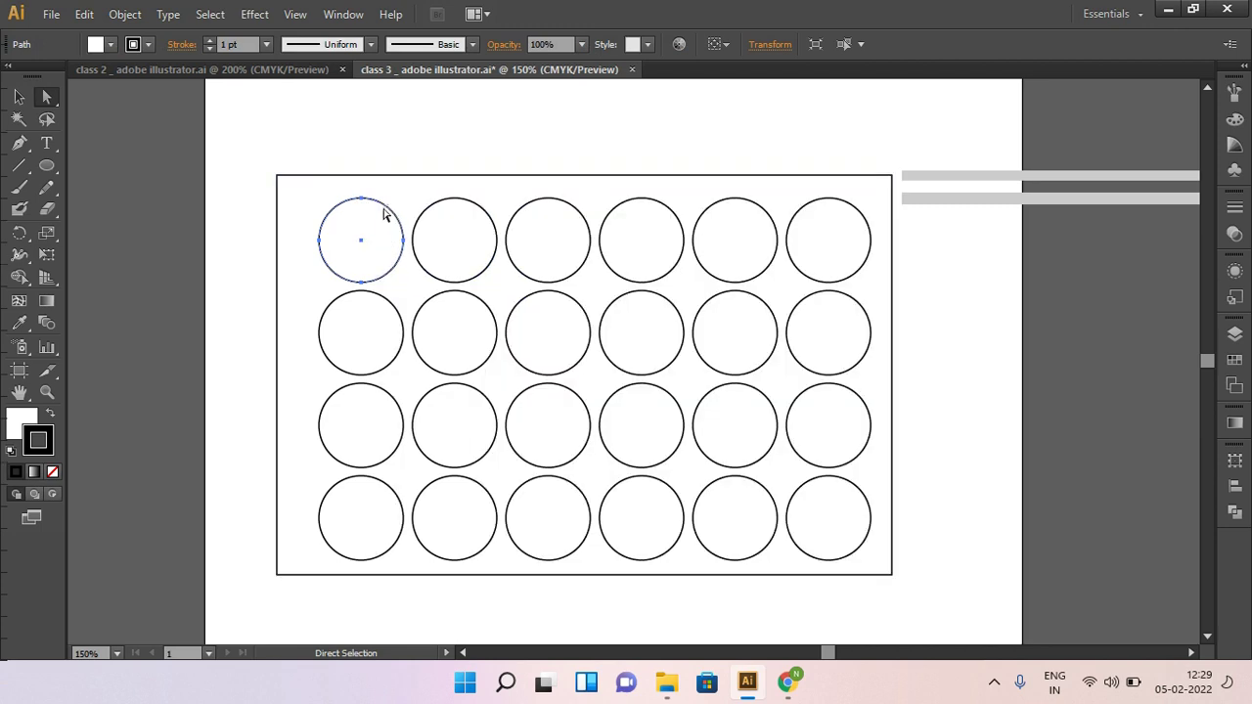
{"action": "left_click", "coordinate": [315, 190]}
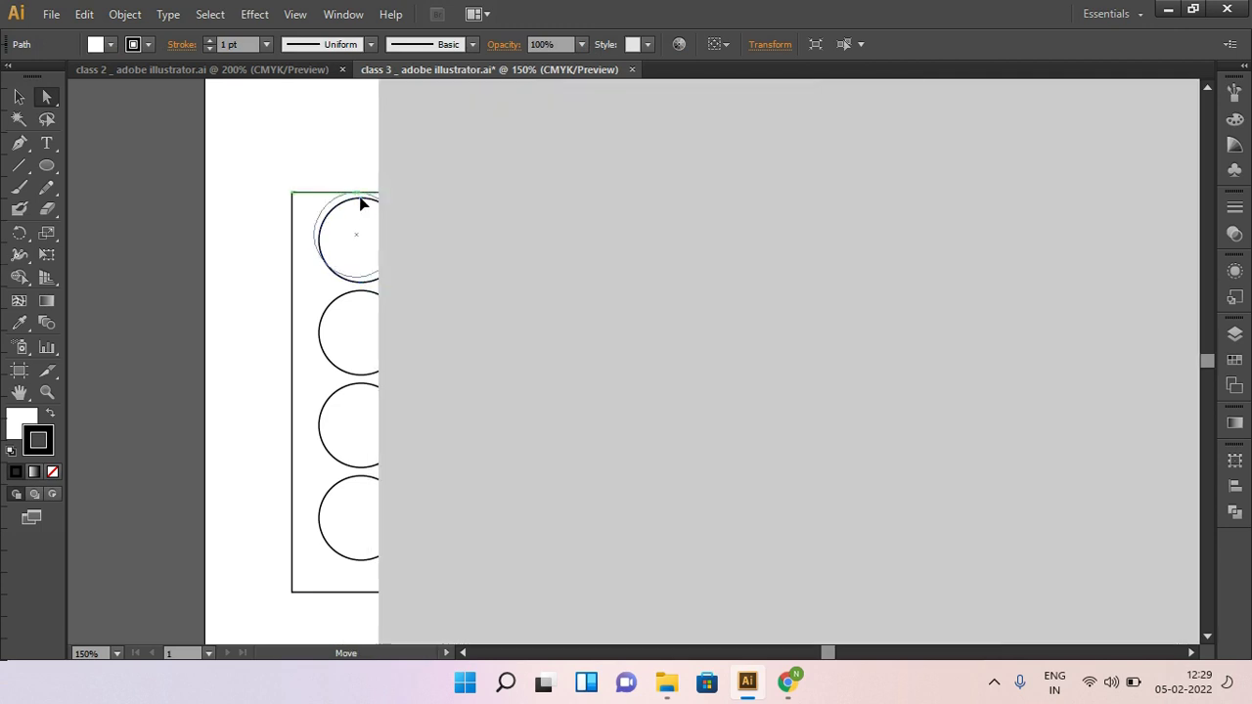
{"action": "left_click_drag", "start_coordinate": [361, 202], "coordinate": [355, 186]}
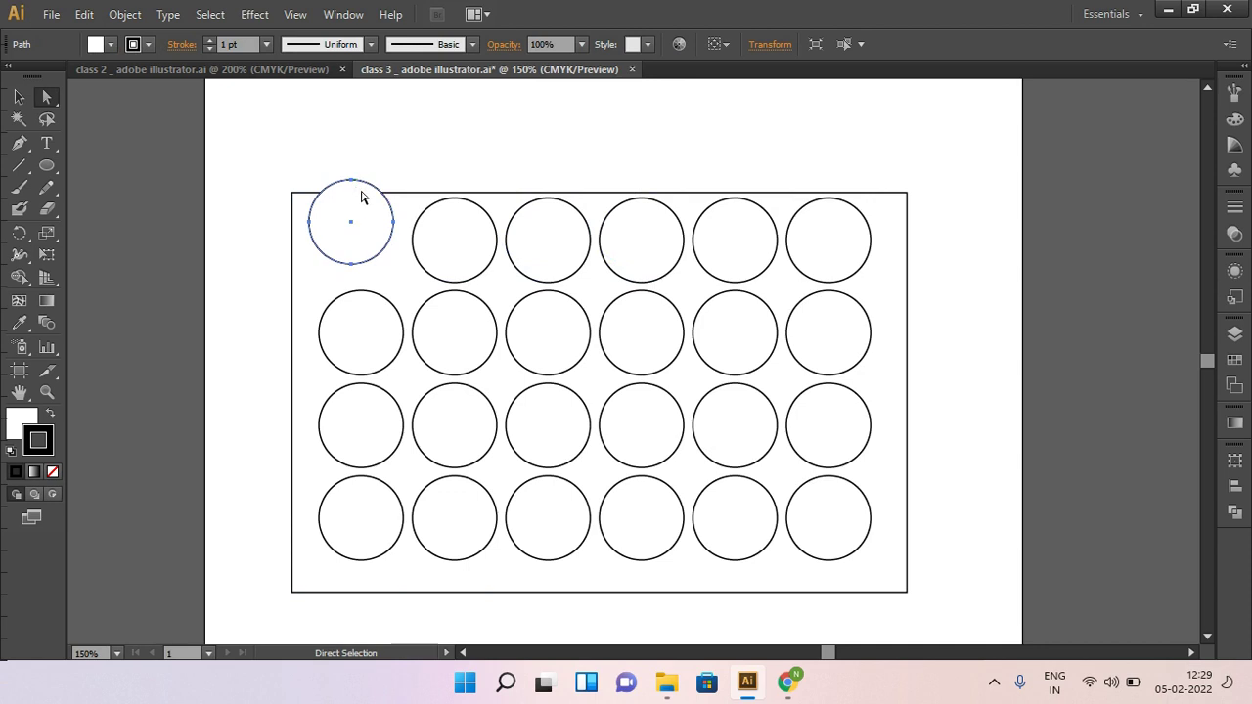
{"action": "key", "text": "ctrl"}
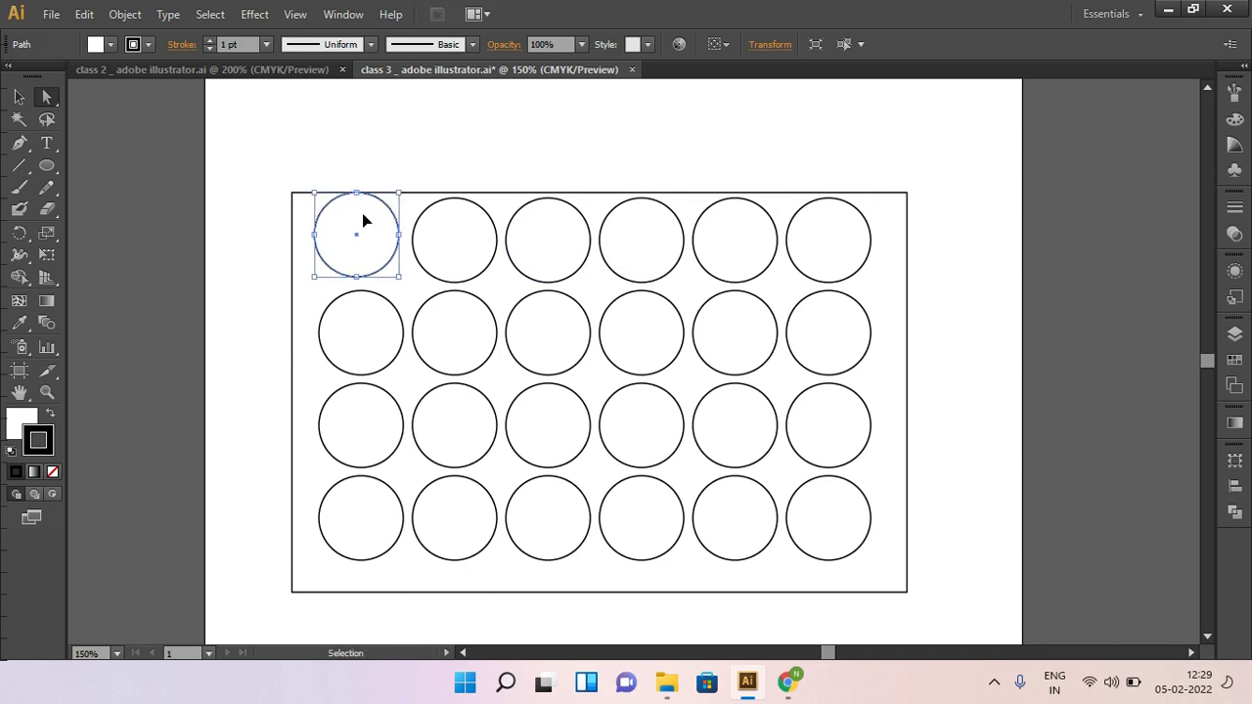
{"action": "key", "text": "ctrl+z"}
{"action": "key", "text": "ctrl+z"}
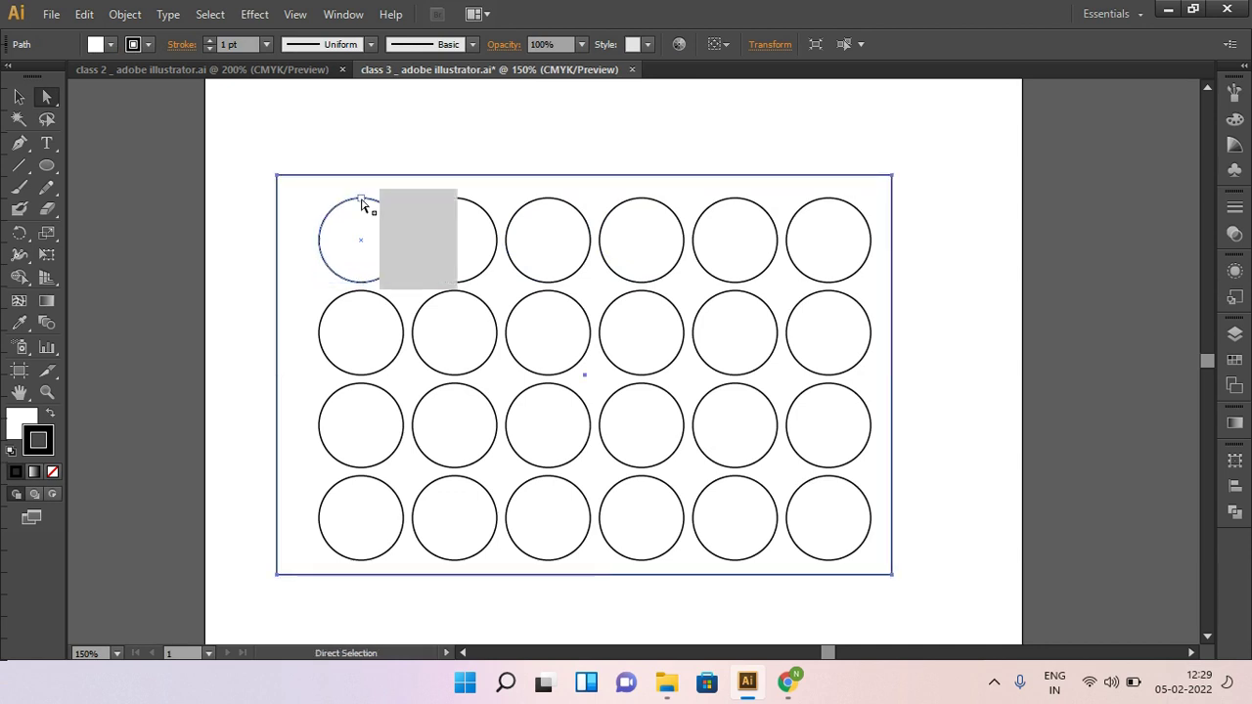
Step: Pull the top-left circle's anchors, undo the reshape, and select the second top-row circle
{"action": "left_click", "coordinate": [362, 202]}
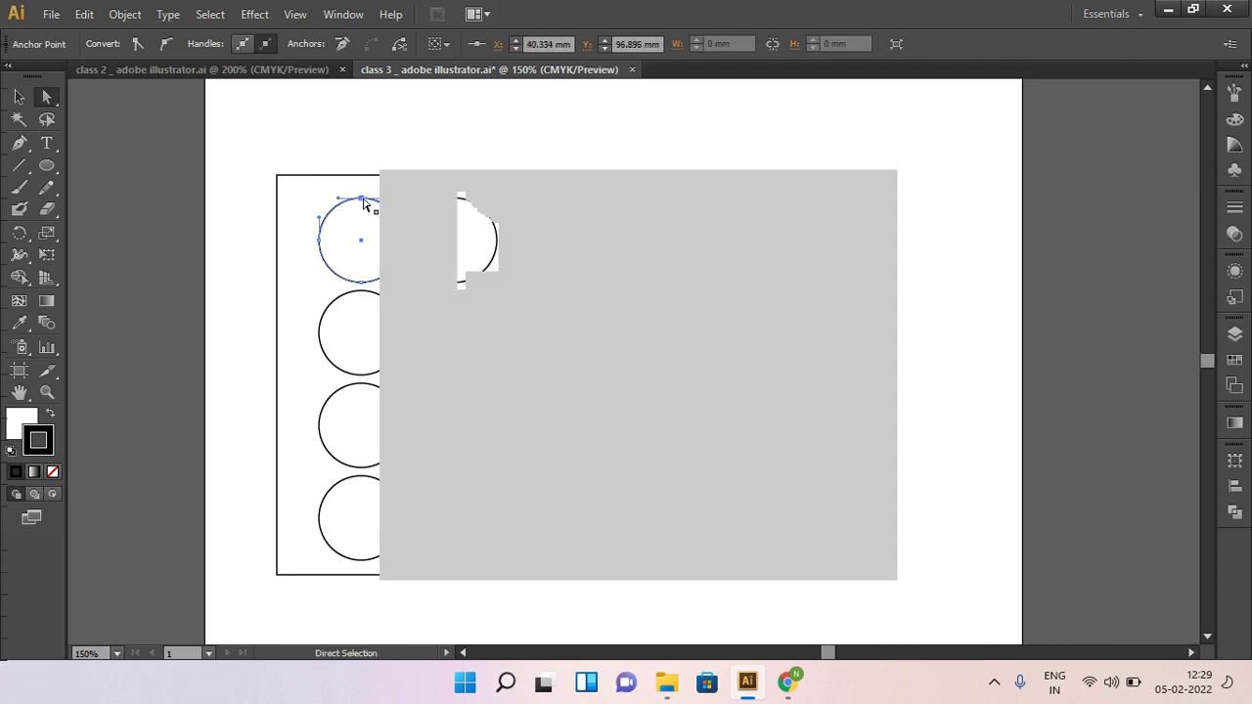
{"action": "left_click_drag", "start_coordinate": [367, 205], "coordinate": [370, 186]}
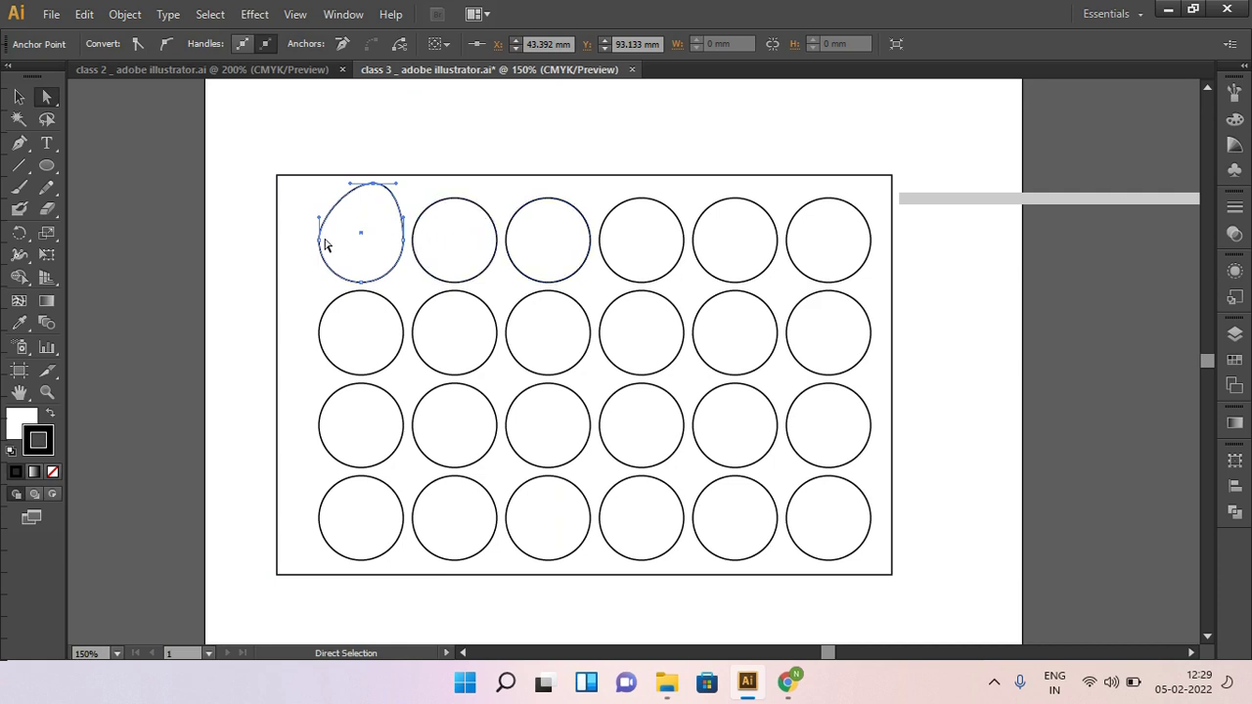
{"action": "left_click_drag", "start_coordinate": [327, 246], "coordinate": [304, 249]}
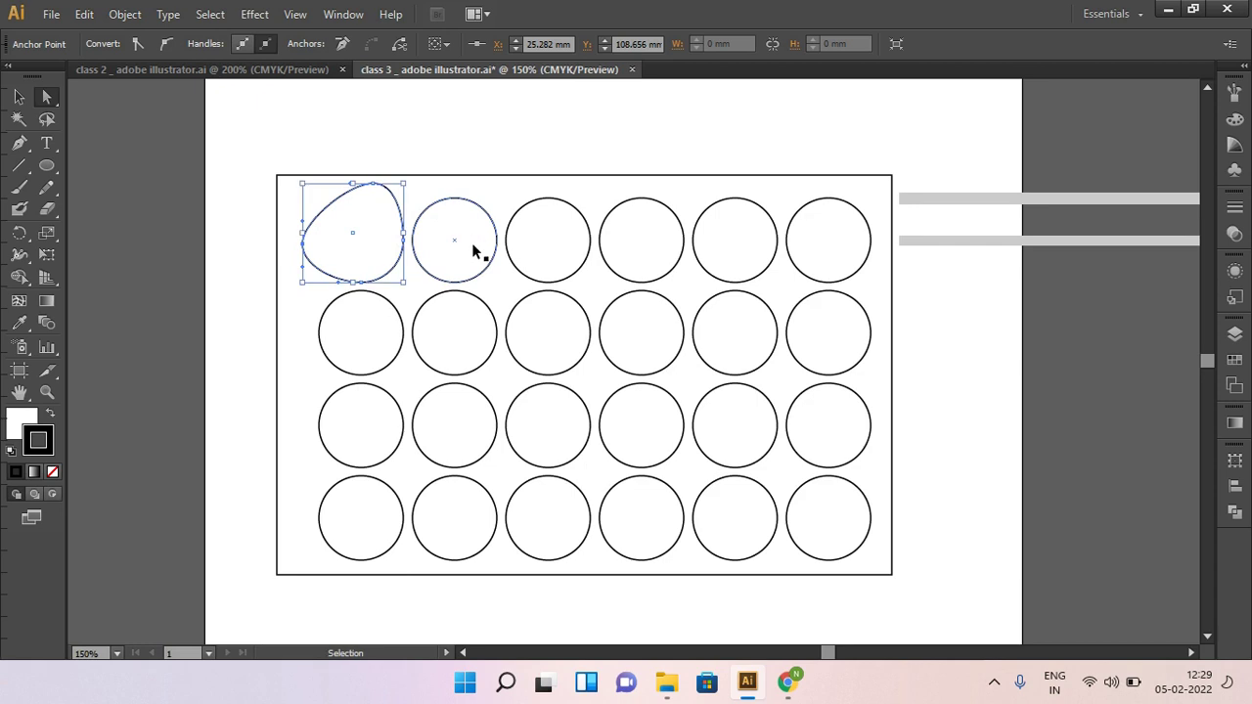
{"action": "key", "text": "ctrl+z"}
{"action": "key", "text": "ctrl+z"}
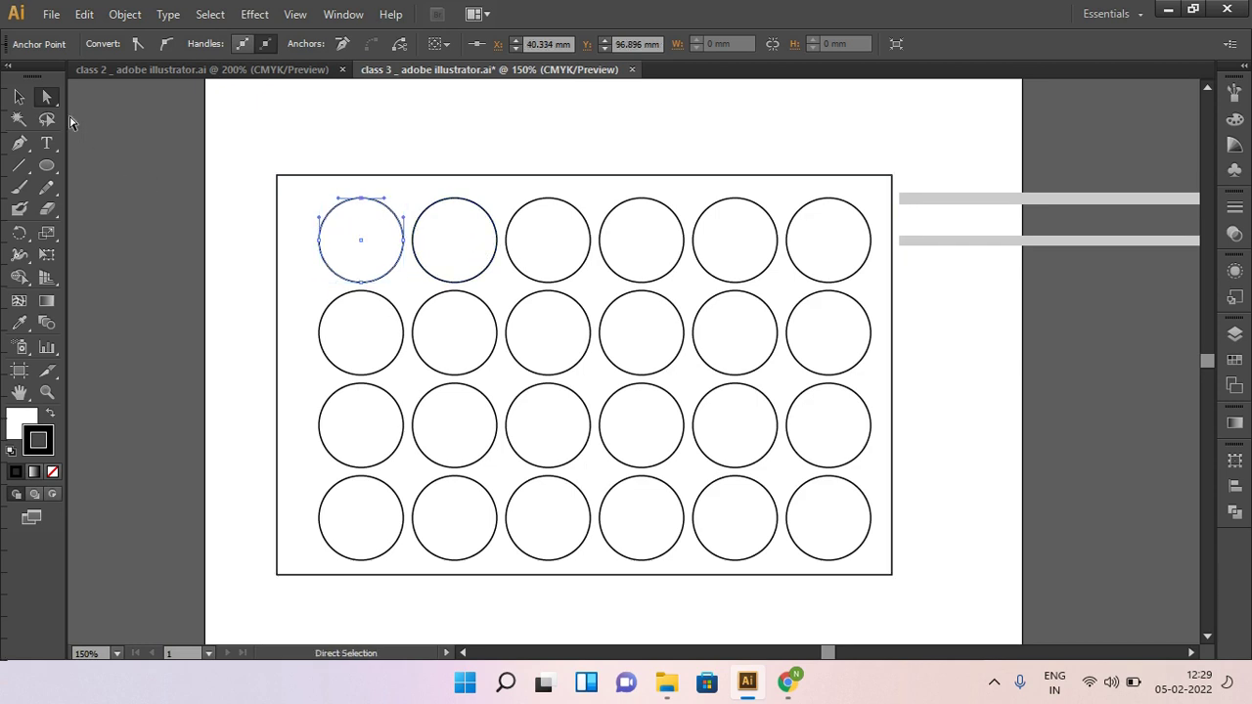
{"action": "left_click_drag", "start_coordinate": [56, 99], "coordinate": [53, 92]}
{"action": "left_click", "coordinate": [192, 225]}
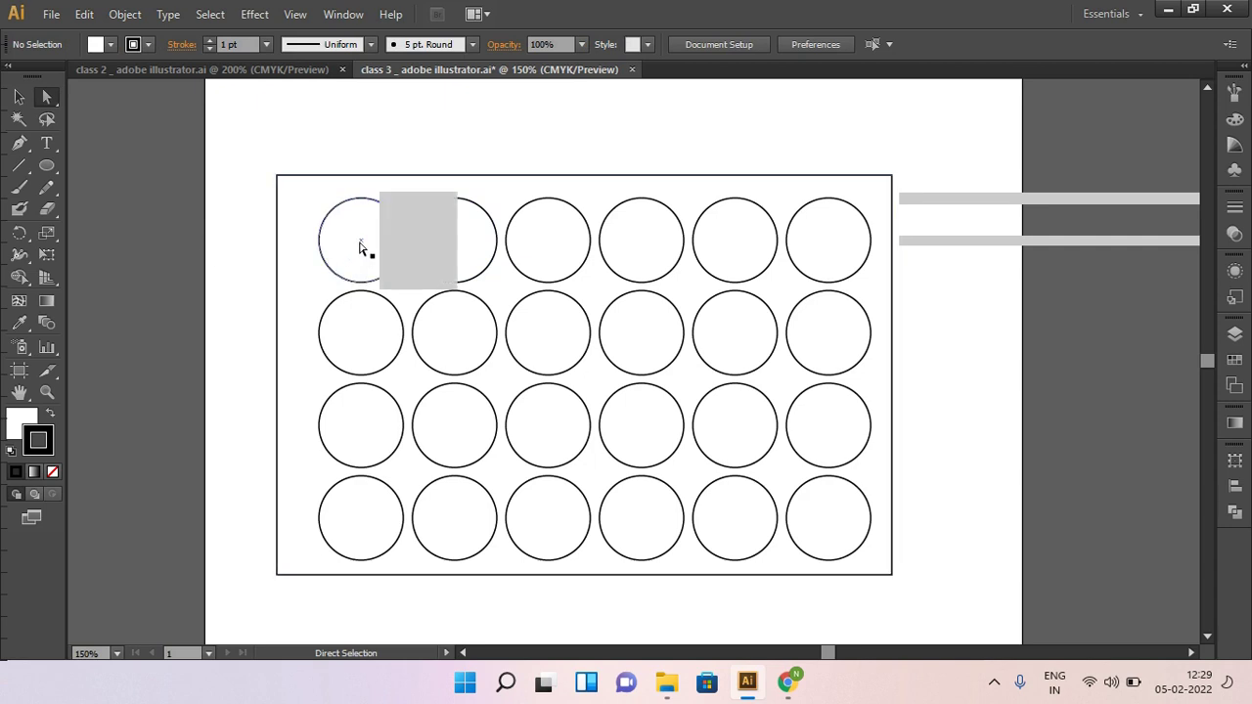
{"action": "left_click", "coordinate": [457, 244]}
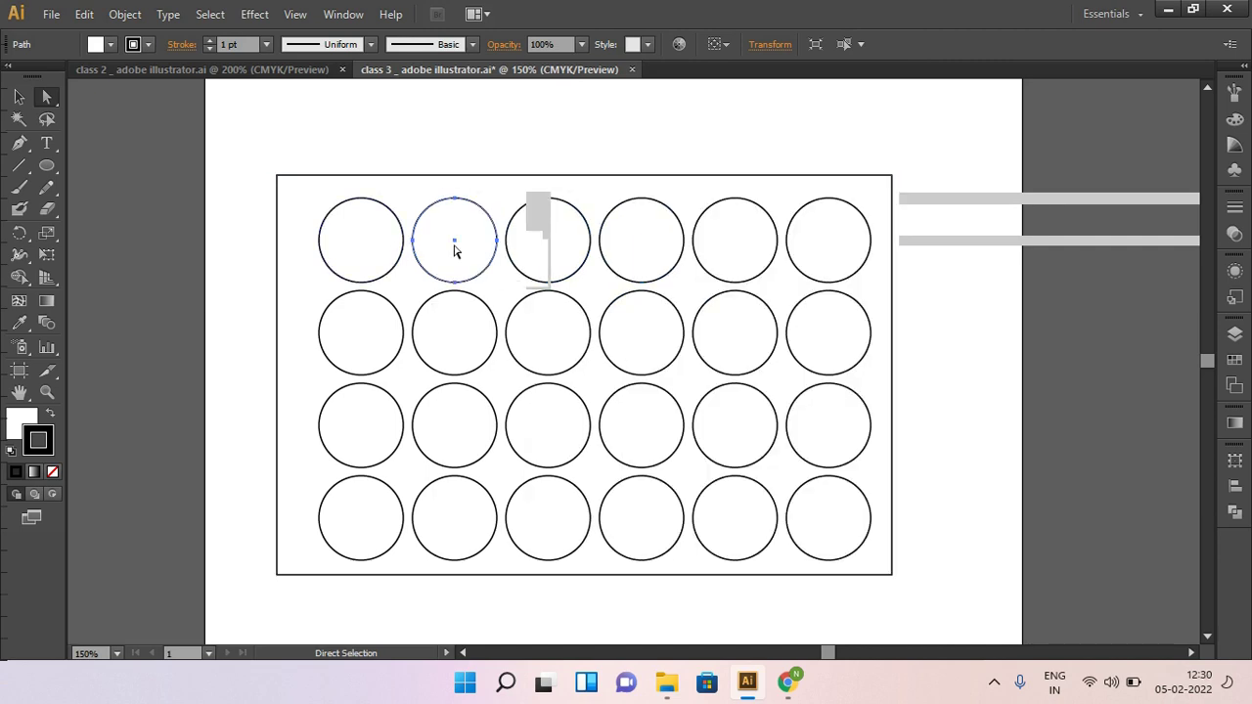
Step: Switch to the Group Selection Tool and double-click a top-row circle to select the whole row
{"action": "left_click", "coordinate": [367, 254], "text": "shift"}
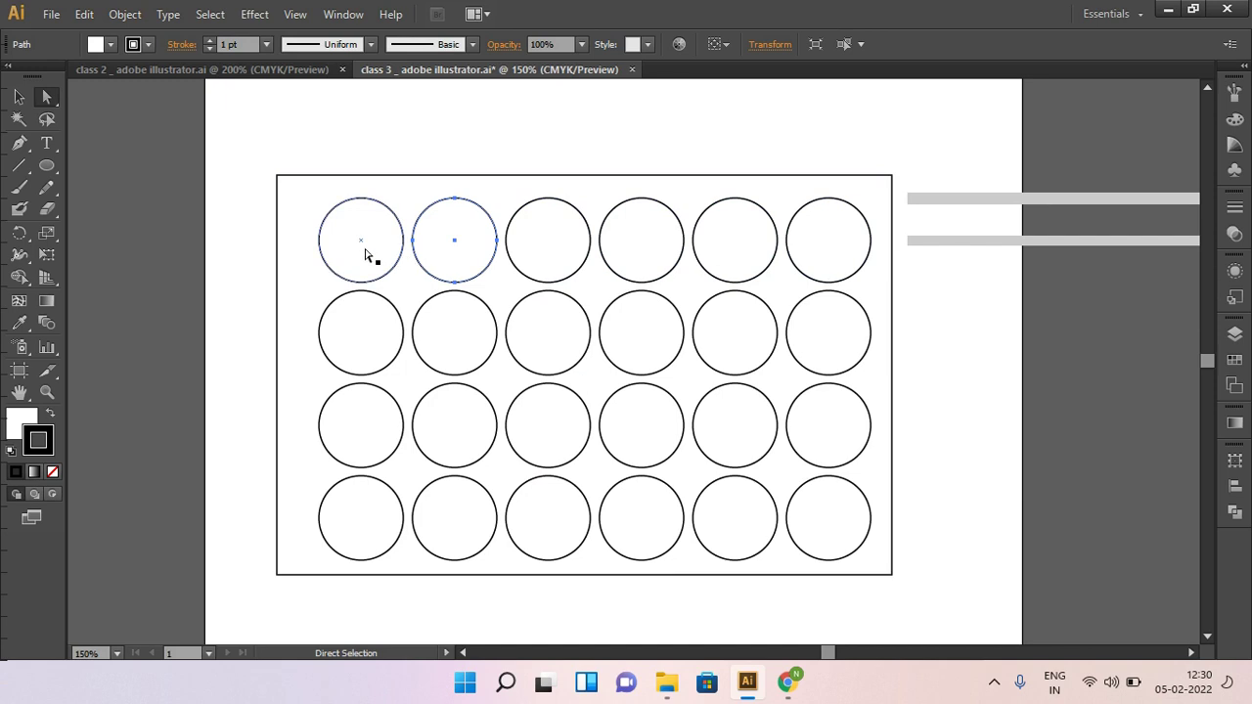
{"action": "left_click", "coordinate": [369, 257], "text": "shift"}
{"action": "left_click_drag", "start_coordinate": [58, 103], "coordinate": [120, 117]}
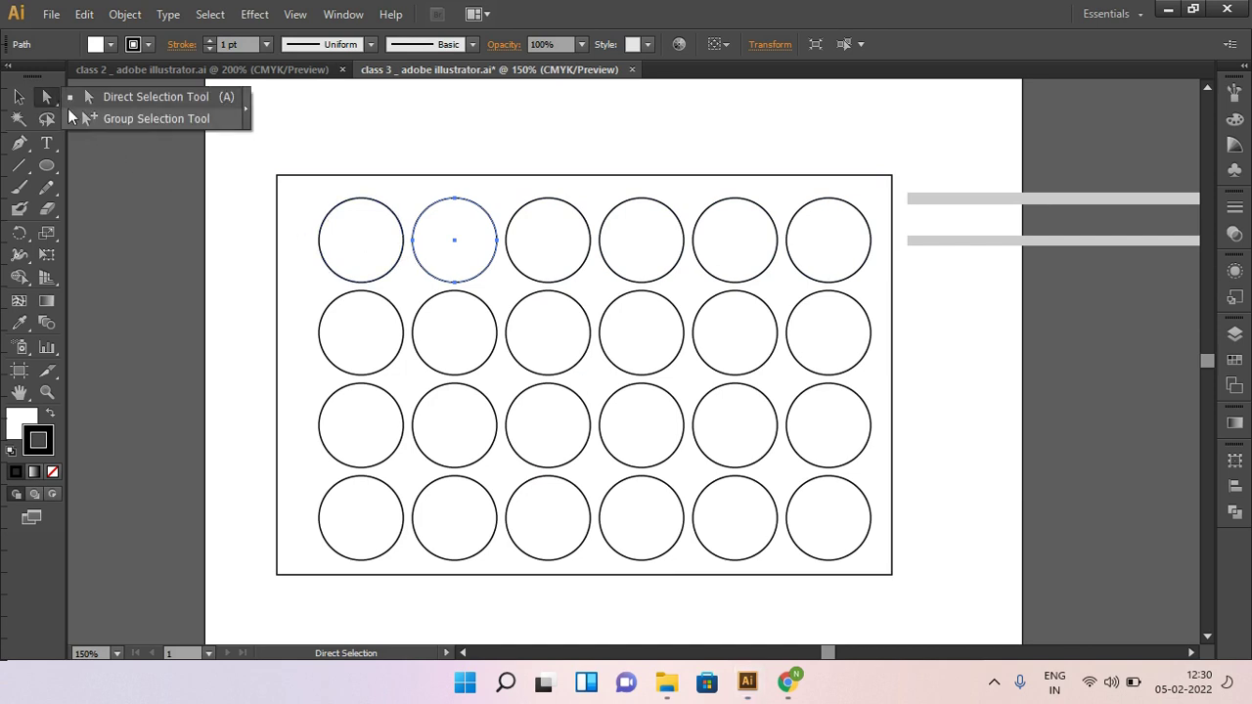
{"action": "left_click", "coordinate": [249, 283]}
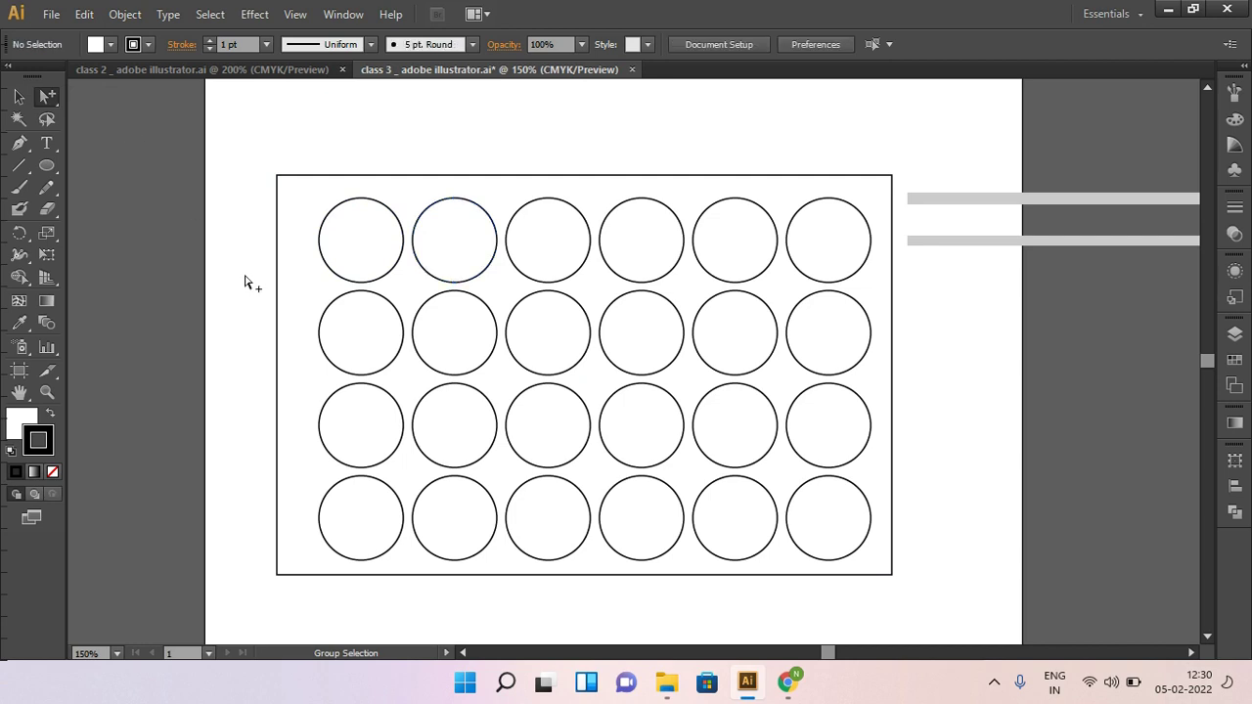
{"action": "left_click", "coordinate": [455, 244]}
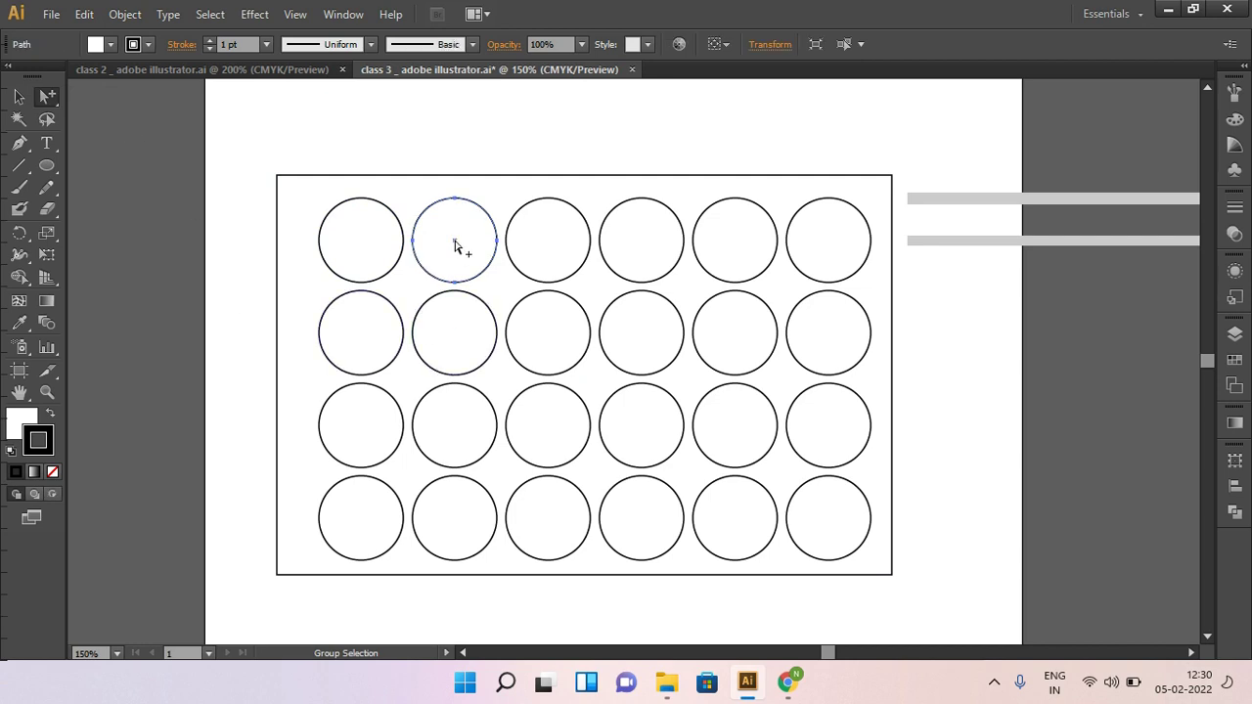
{"action": "left_click", "coordinate": [544, 252], "text": "shift"}
{"action": "left_click", "coordinate": [549, 247]}
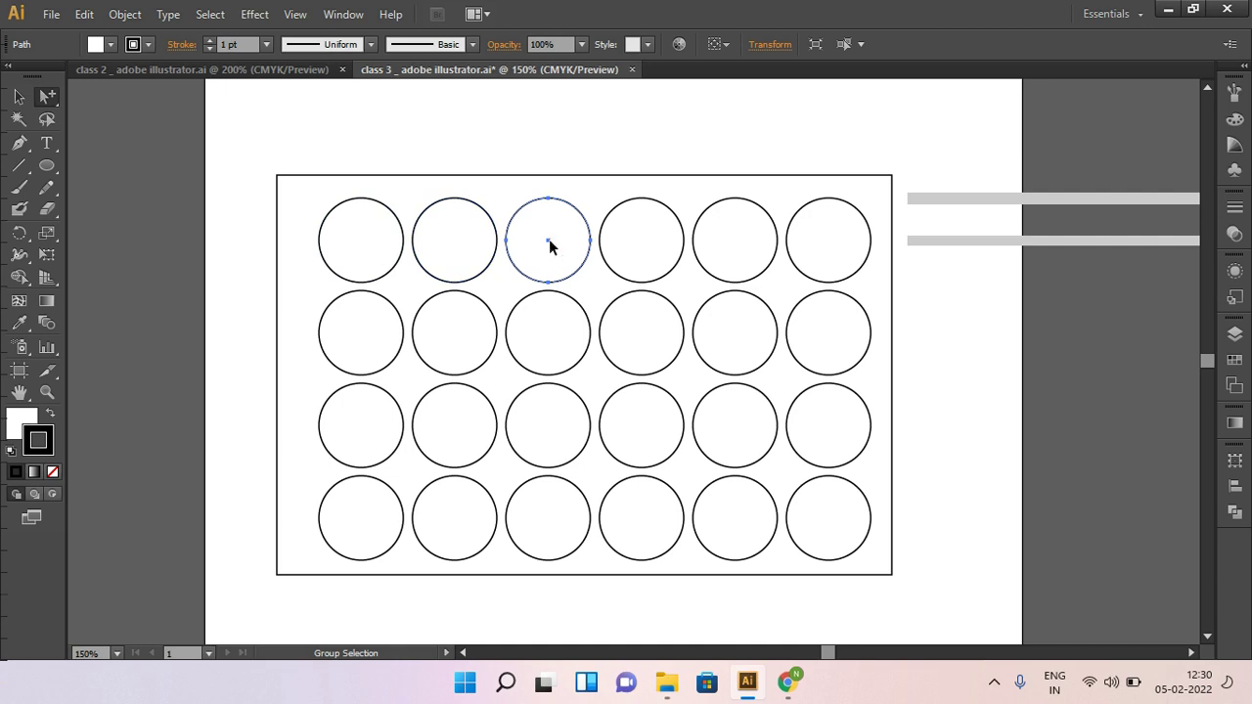
{"action": "left_click", "coordinate": [549, 247]}
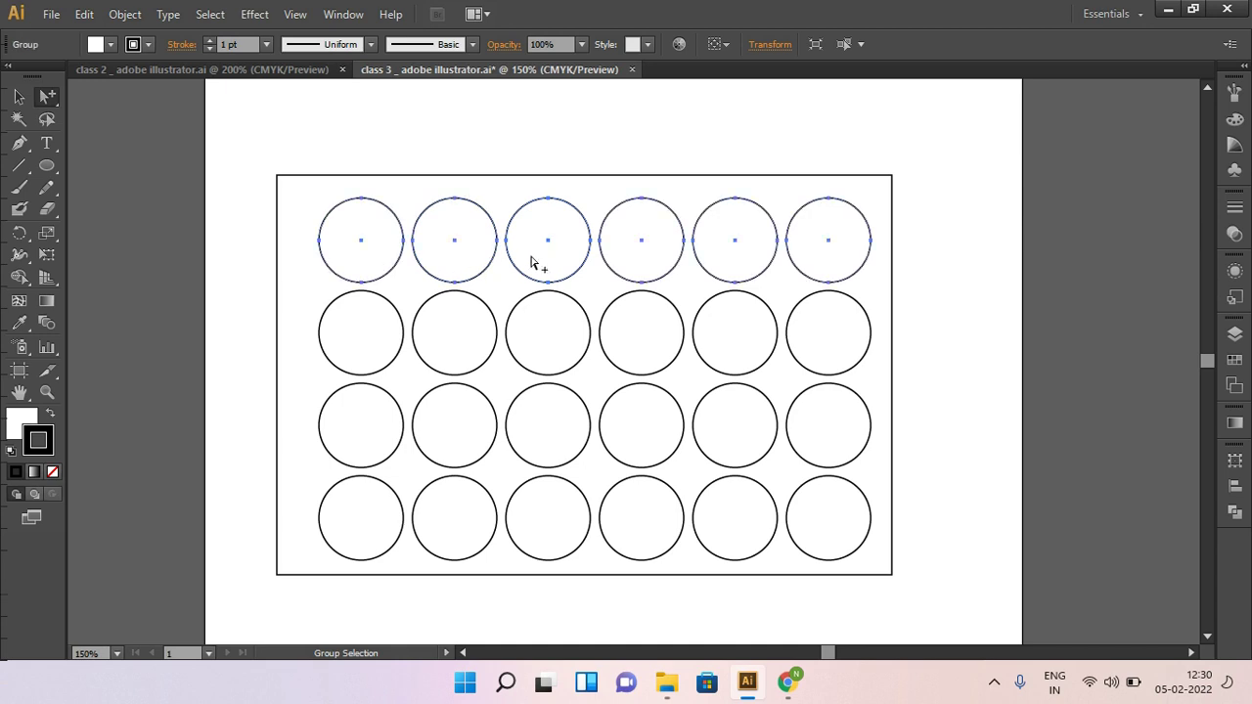
{"action": "left_click", "coordinate": [245, 232]}
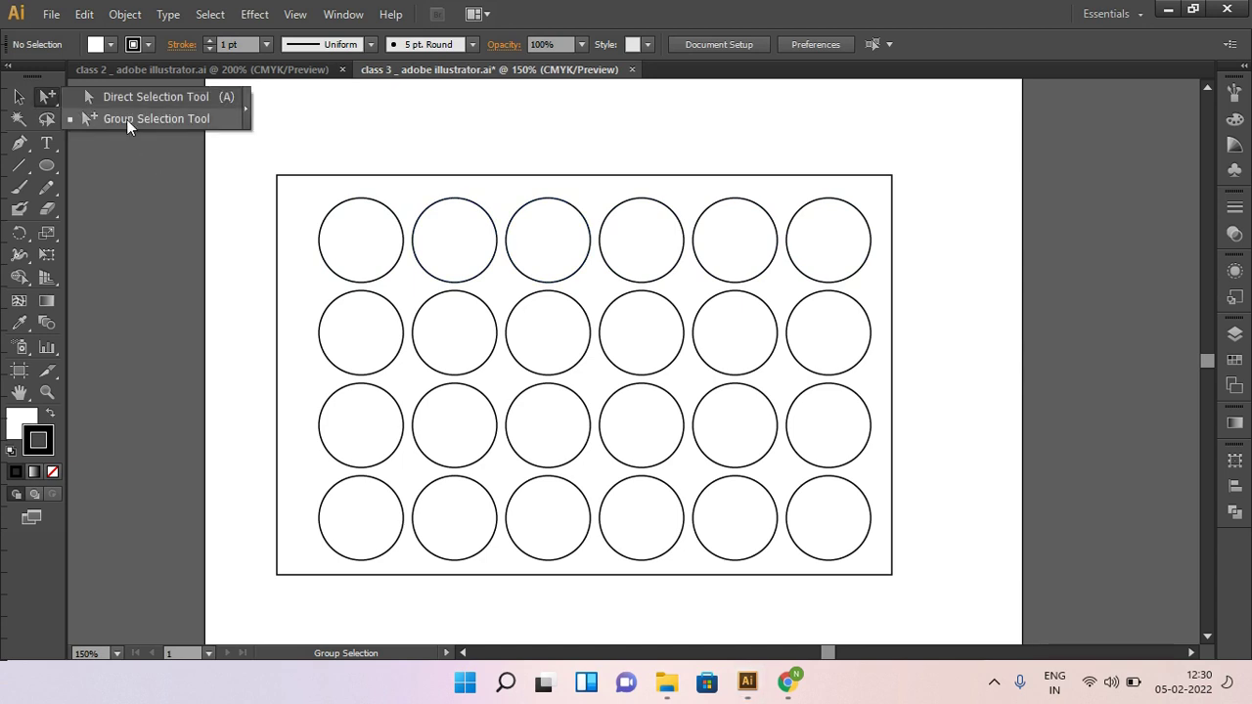
{"action": "left_click_drag", "start_coordinate": [56, 99], "coordinate": [126, 119]}
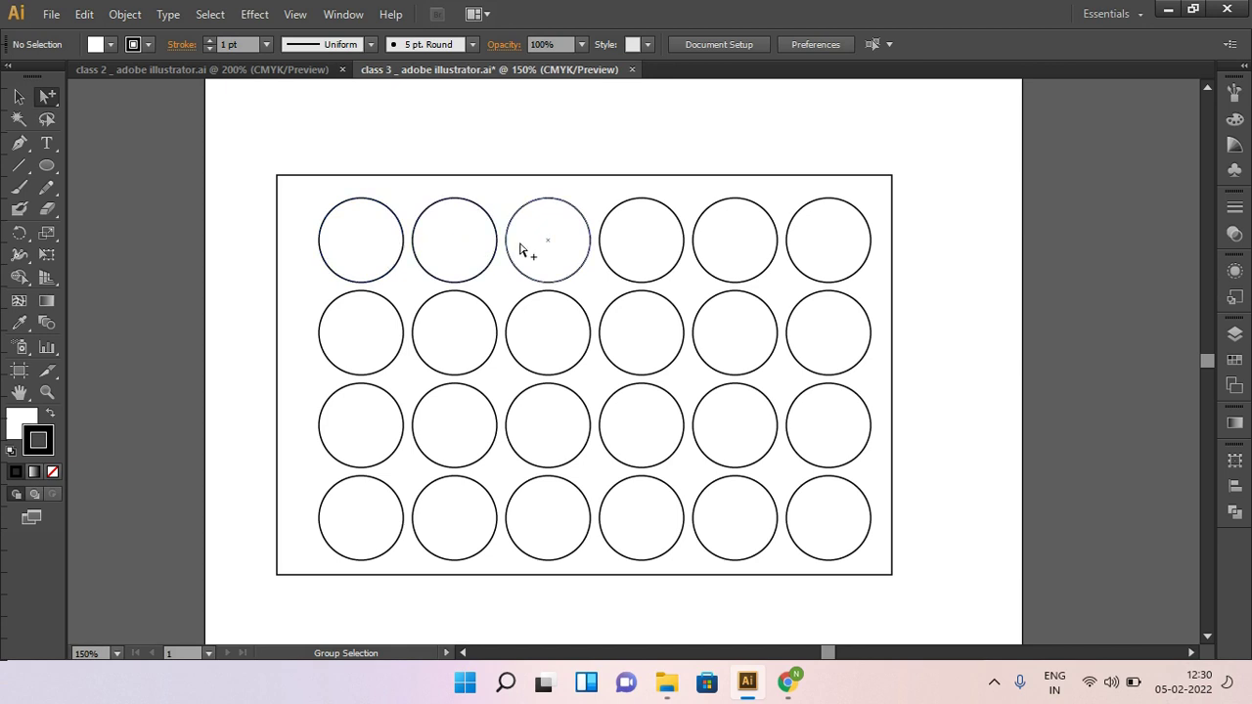
{"action": "double_click", "coordinate": [550, 247]}
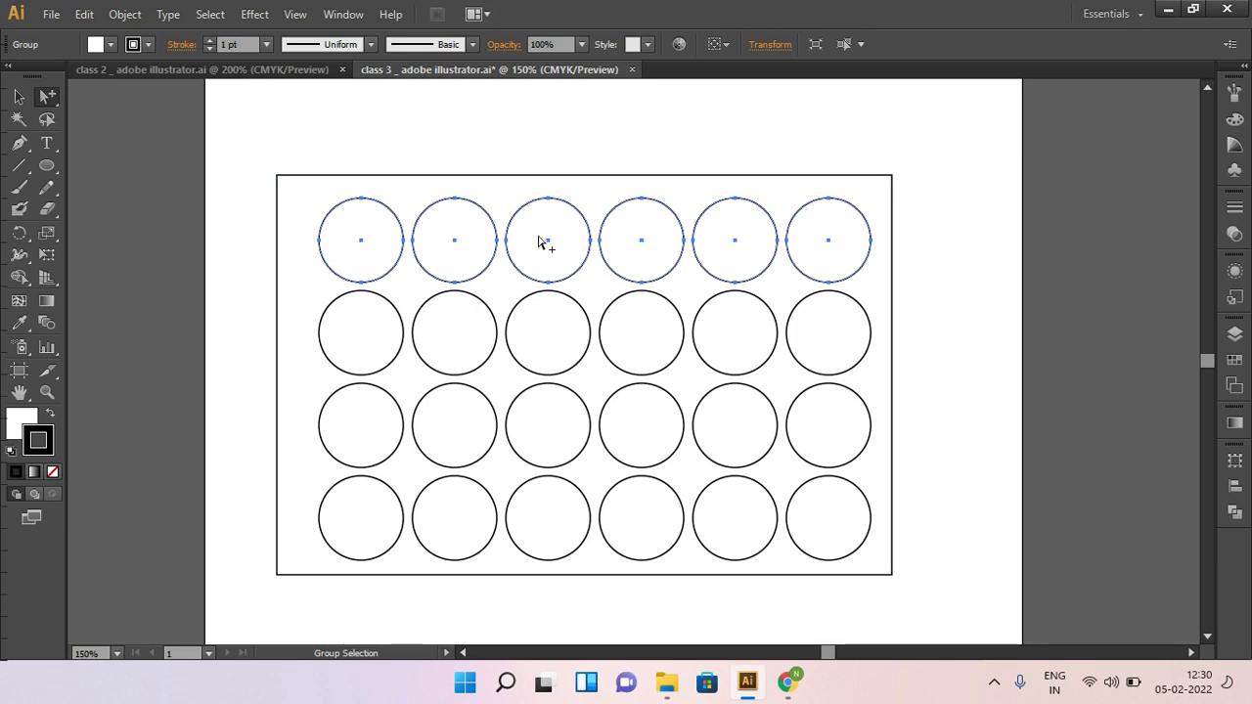
Step: Fill the top-row circles olive green (C36 M21 Y100 K0) in the Color panel, then deselect
{"action": "left_click", "coordinate": [28, 417]}
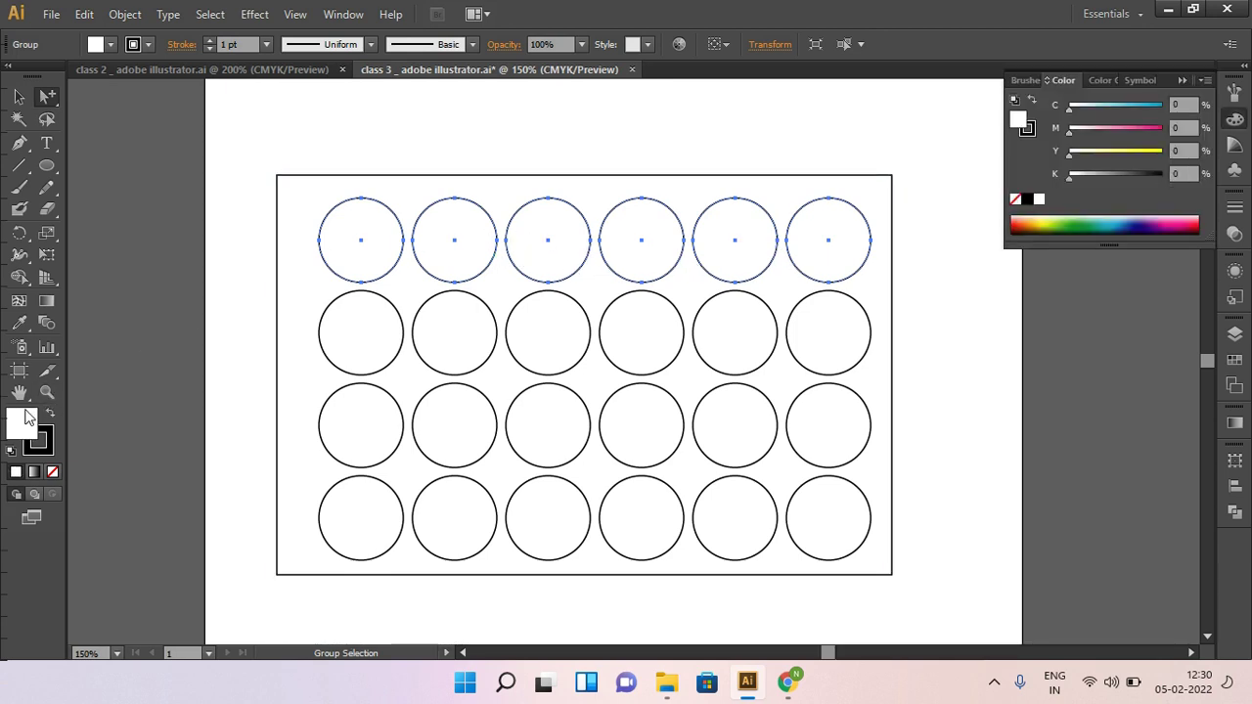
{"action": "left_click", "coordinate": [1238, 121]}
{"action": "left_click", "coordinate": [1237, 120]}
{"action": "left_click", "coordinate": [1064, 219]}
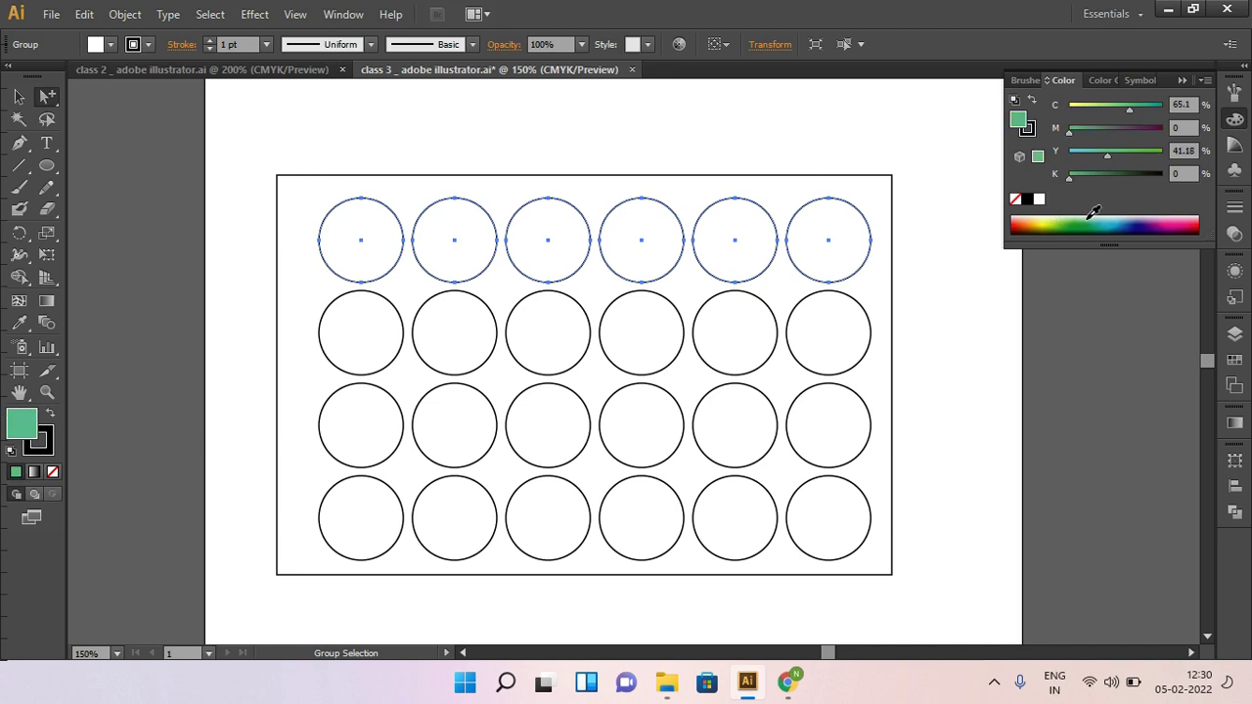
{"action": "left_click", "coordinate": [1072, 220]}
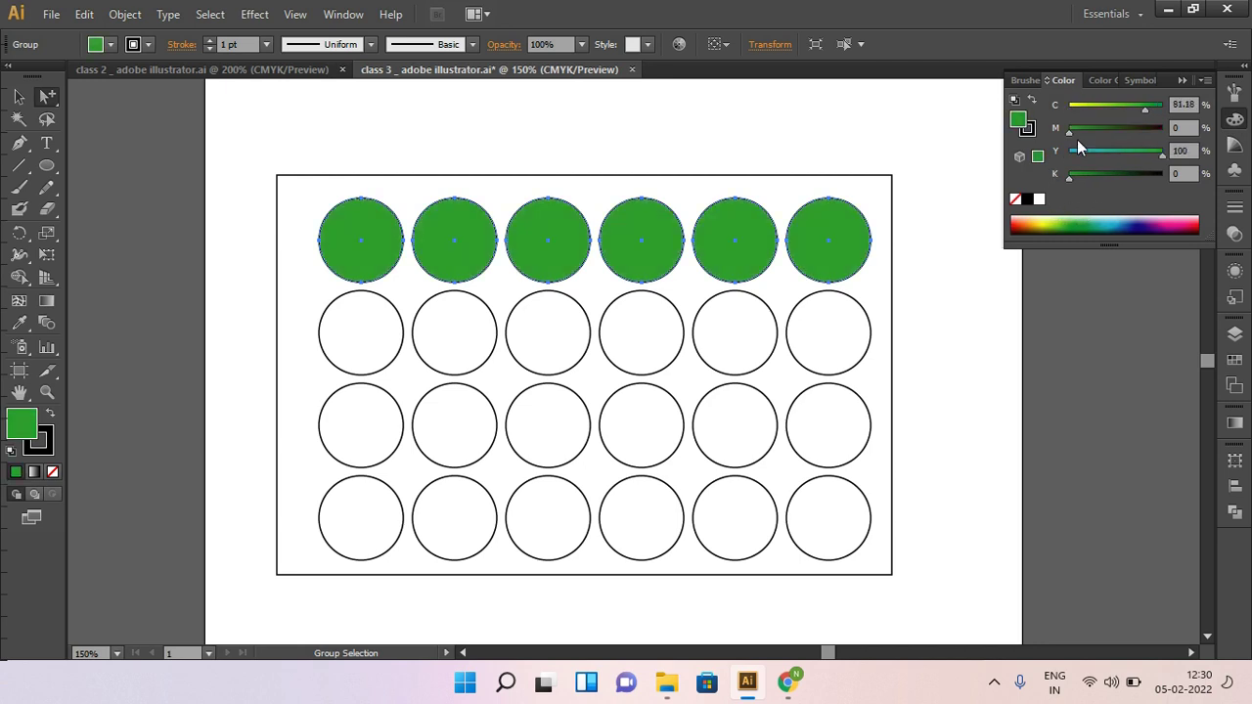
{"action": "mouse_move", "coordinate": [1079, 134]}
{"action": "left_mouse_down"}
{"action": "mouse_move", "coordinate": [1103, 133]}
{"action": "mouse_move", "coordinate": [1089, 131]}
{"action": "mouse_move", "coordinate": [1103, 109]}
{"action": "left_mouse_up"}
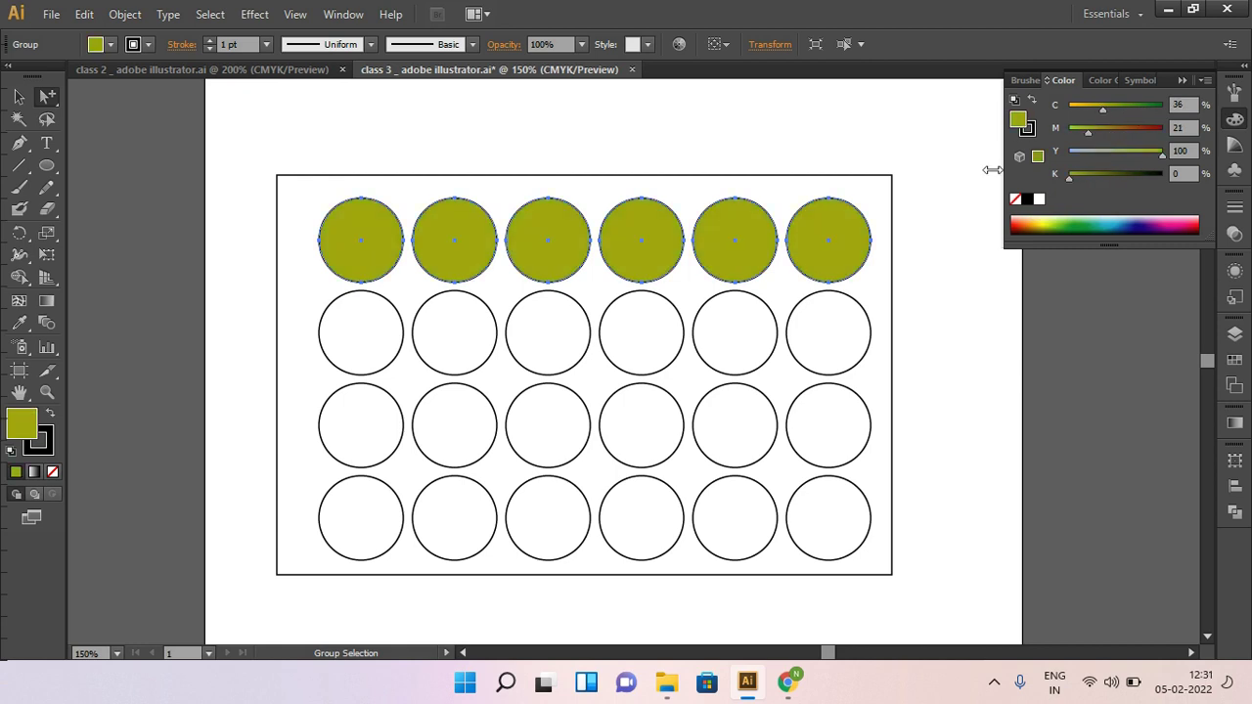
{"action": "left_click", "coordinate": [948, 298]}
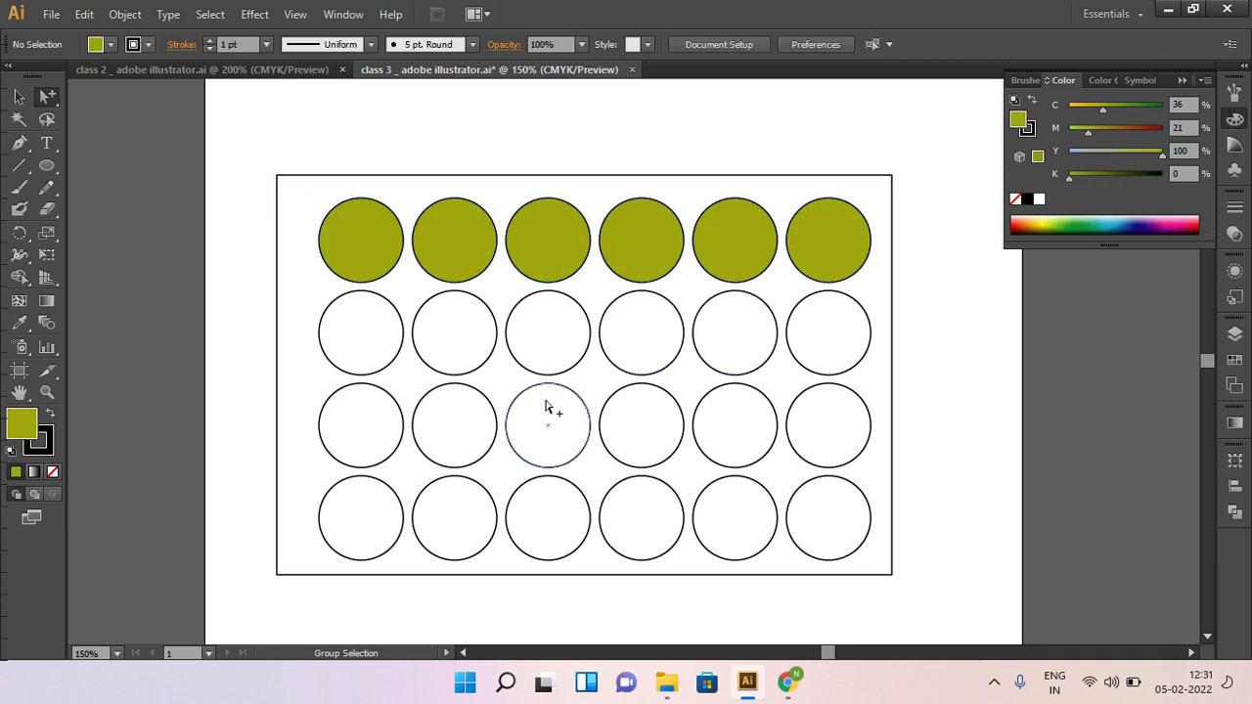
Step: Colour rows two, three and four orange, dark blue and pink from the Color panel spectrum
{"action": "double_click", "coordinate": [548, 338]}
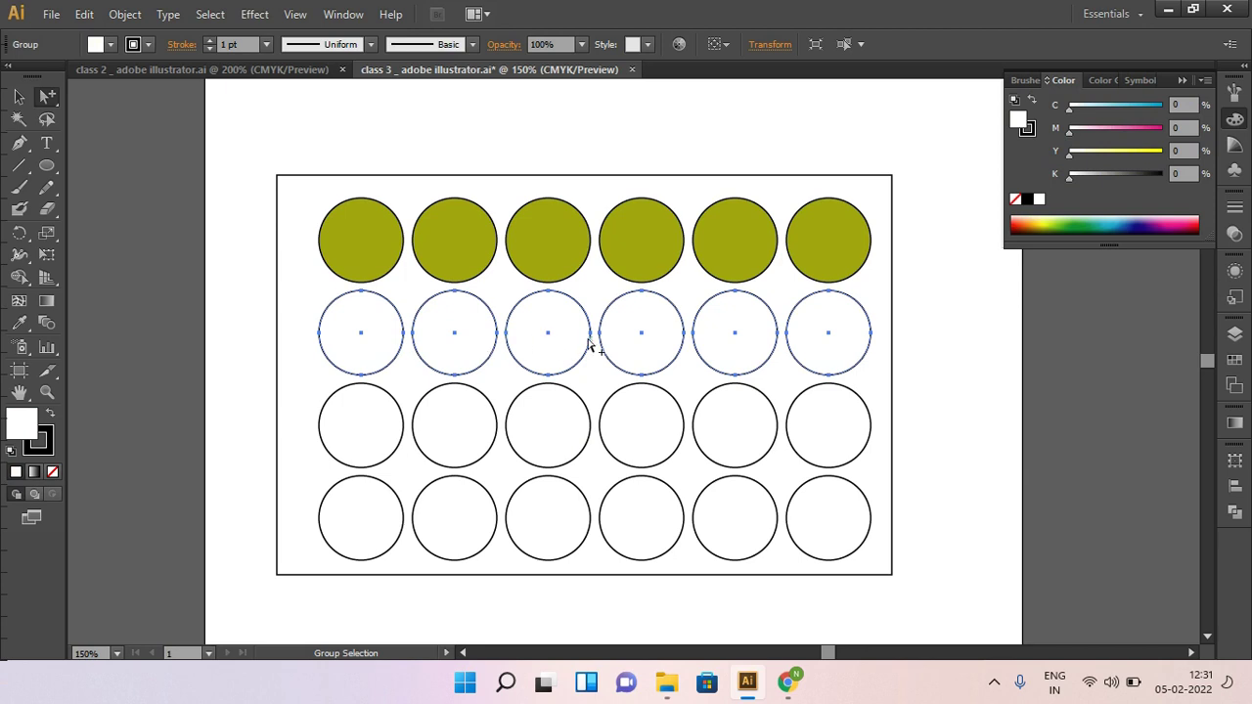
{"action": "left_click_drag", "start_coordinate": [1087, 220], "coordinate": [1020, 224]}
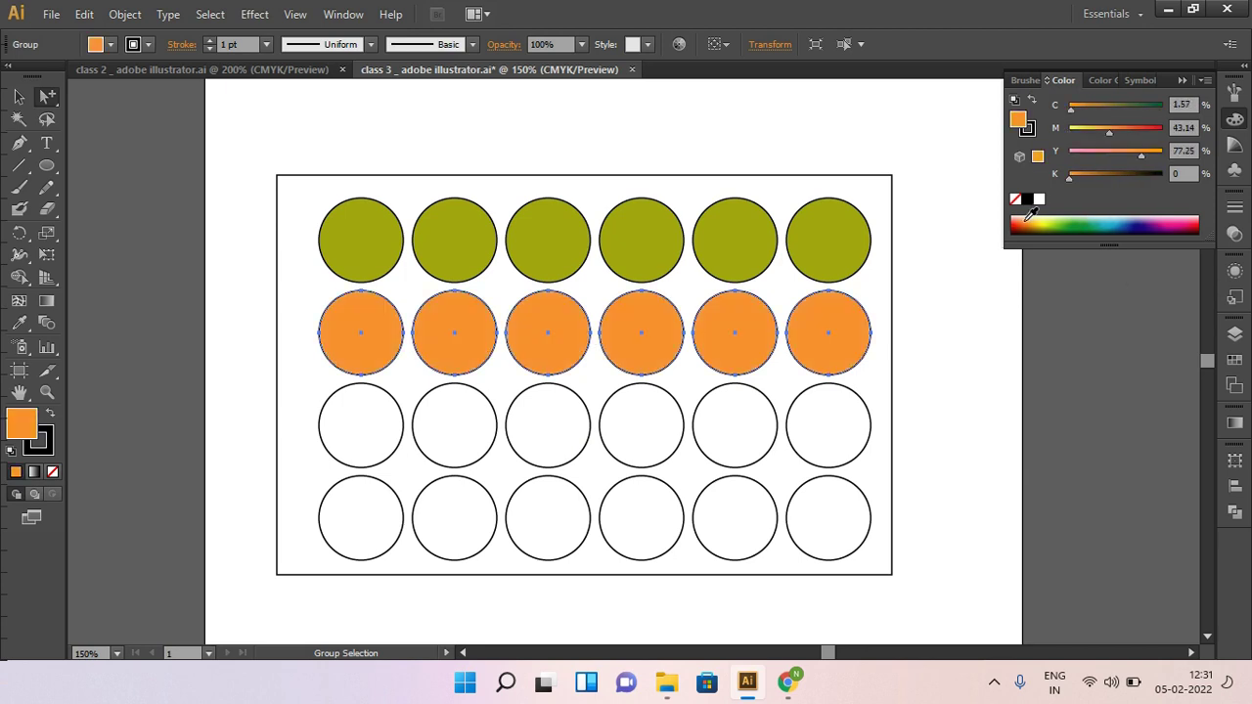
{"action": "double_click", "coordinate": [644, 427]}
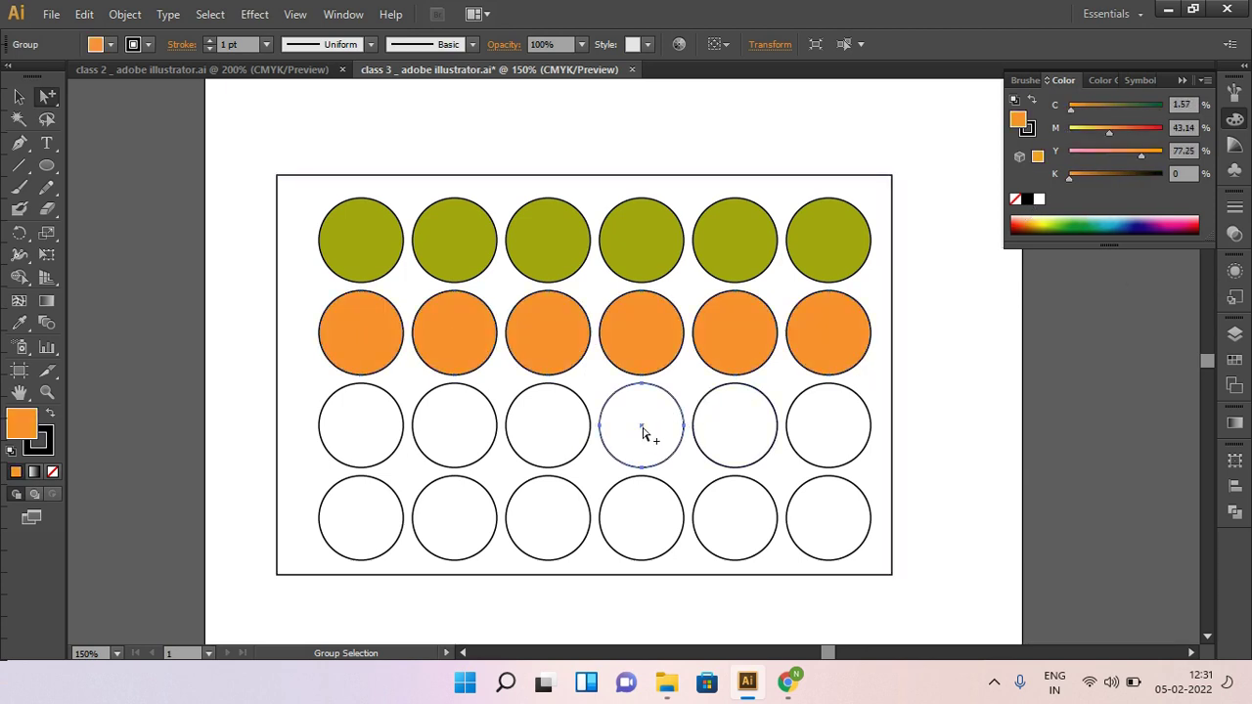
{"action": "left_click_drag", "start_coordinate": [1111, 217], "coordinate": [1143, 229]}
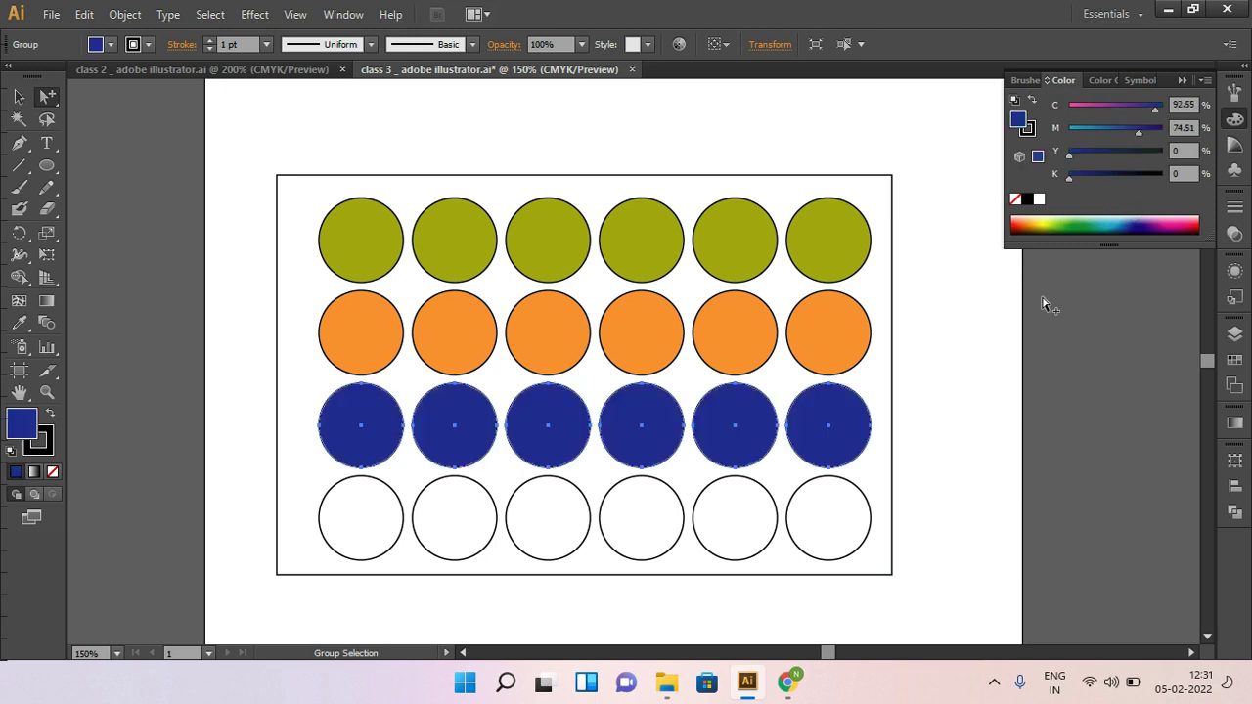
{"action": "double_click", "coordinate": [641, 526]}
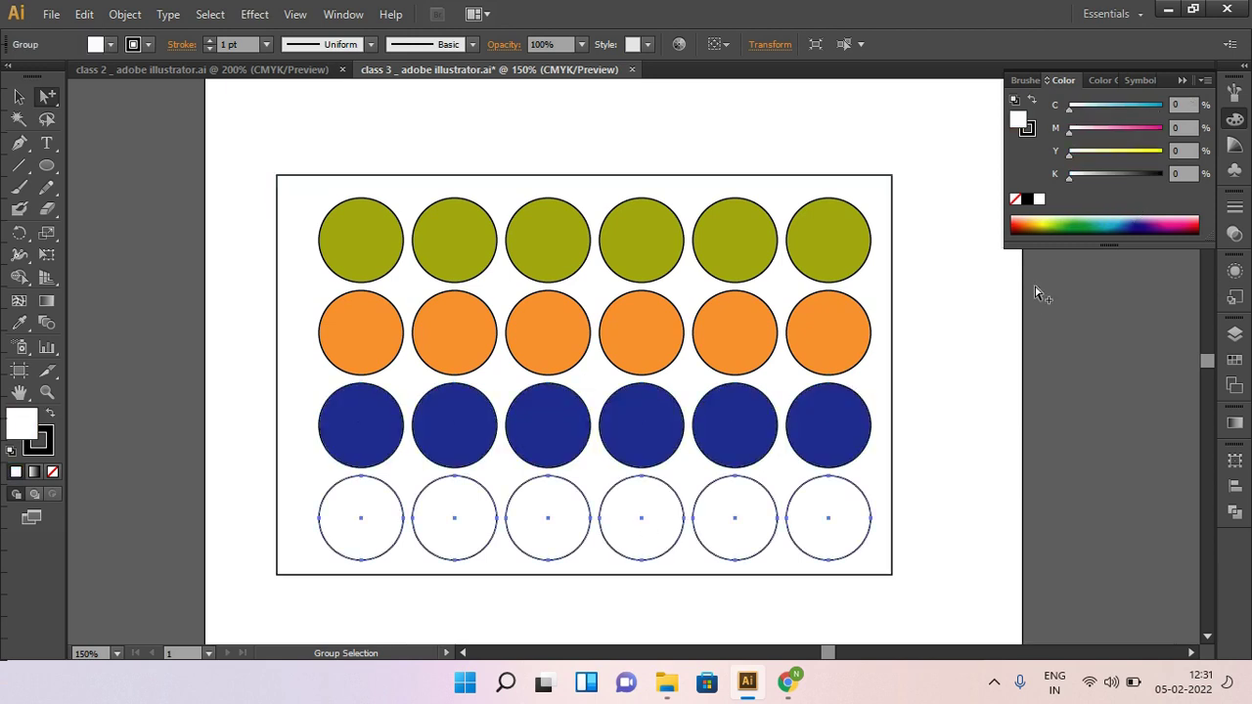
{"action": "left_click_drag", "start_coordinate": [1100, 213], "coordinate": [1169, 216]}
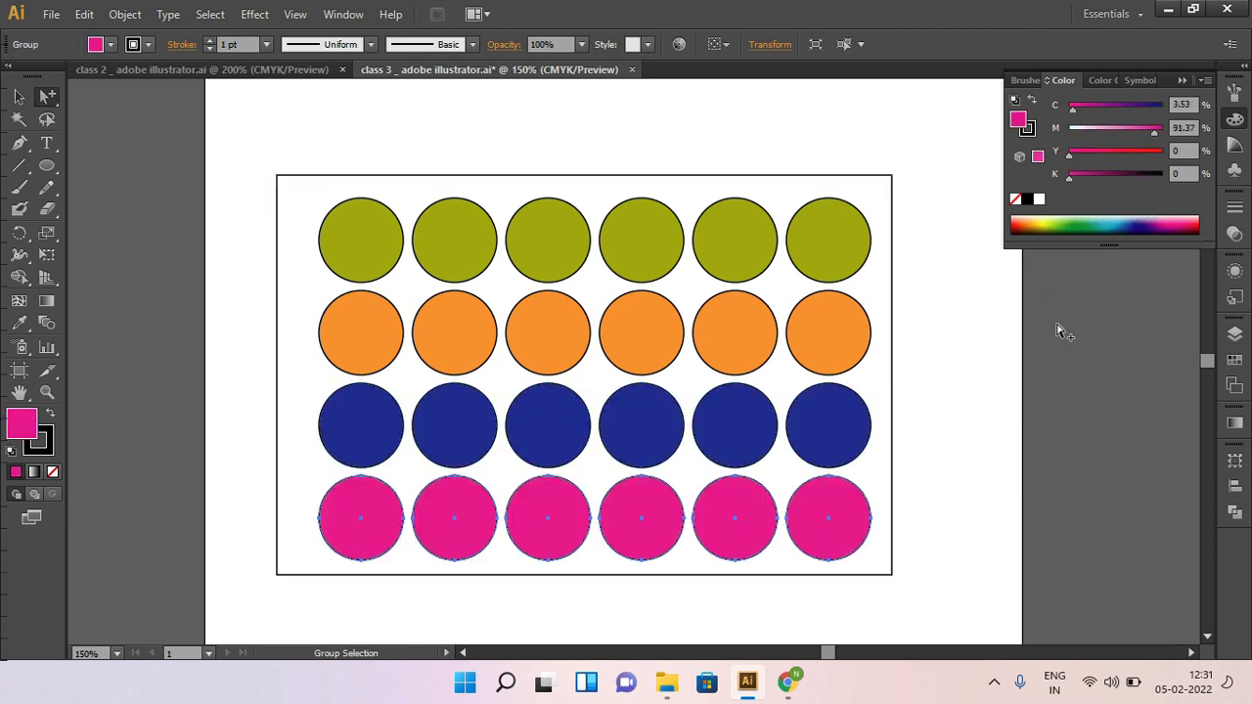
{"action": "left_click", "coordinate": [995, 377]}
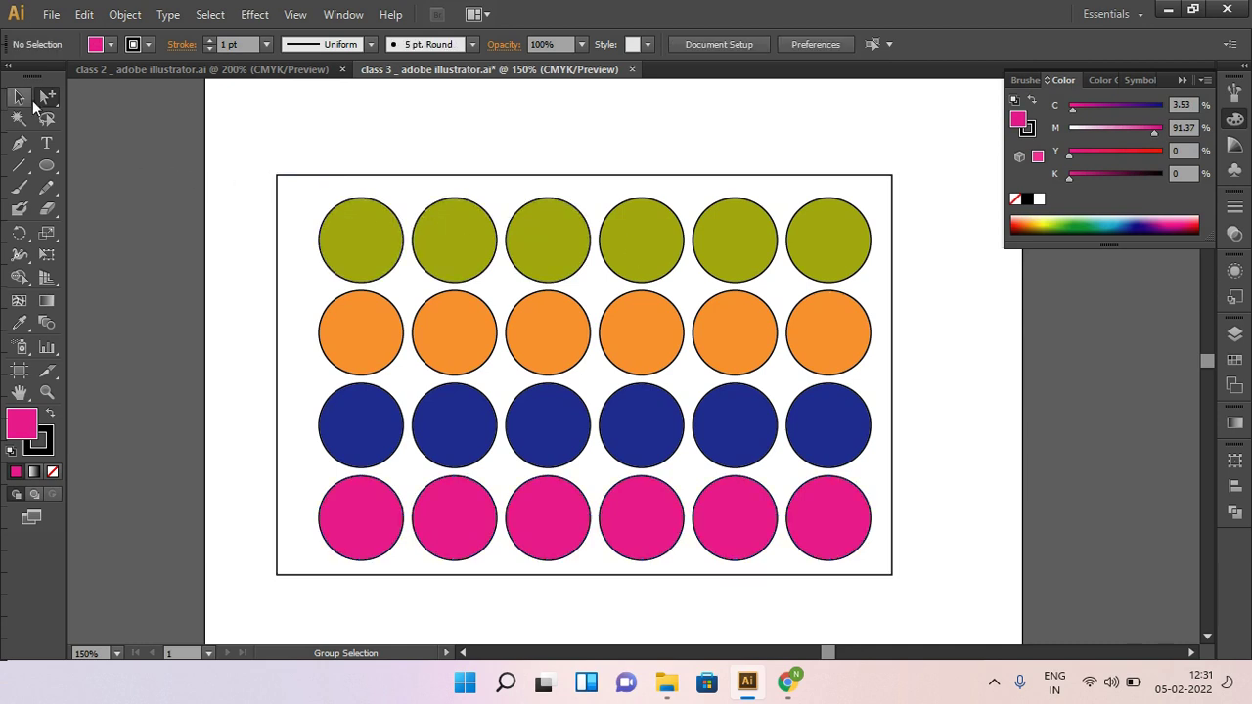
{"action": "left_click_drag", "start_coordinate": [46, 97], "coordinate": [96, 122]}
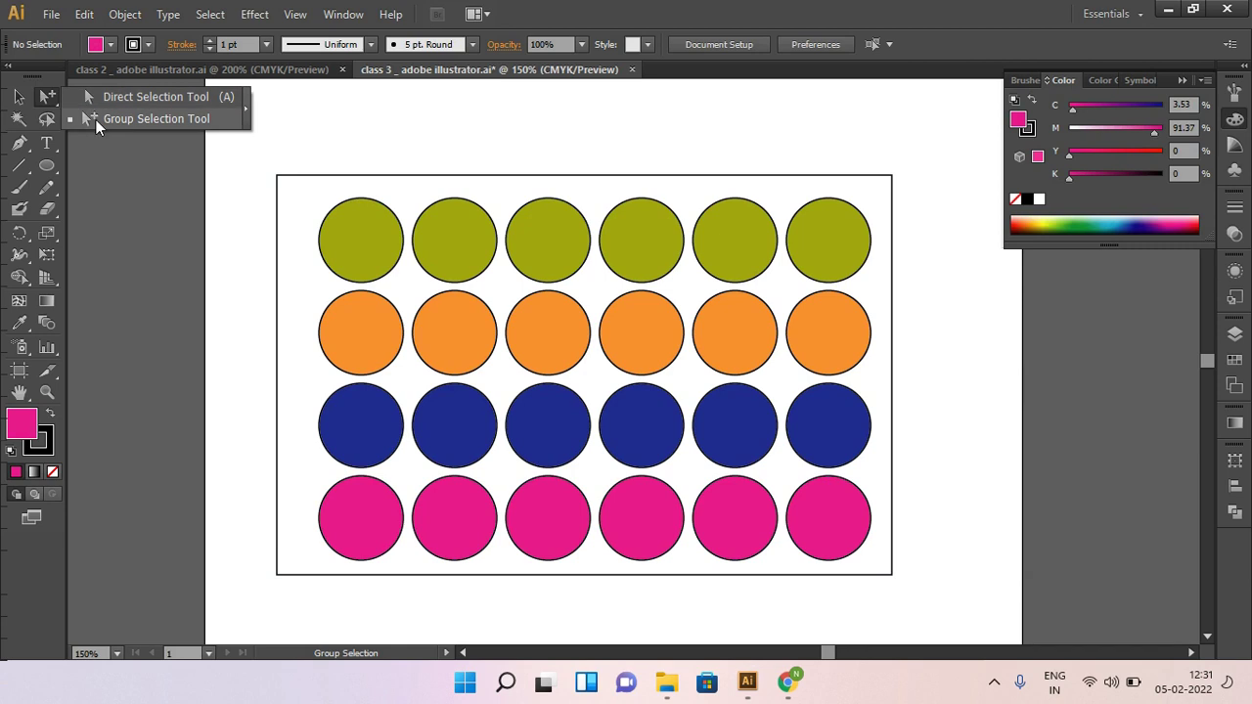
{"action": "left_click", "coordinate": [110, 183]}
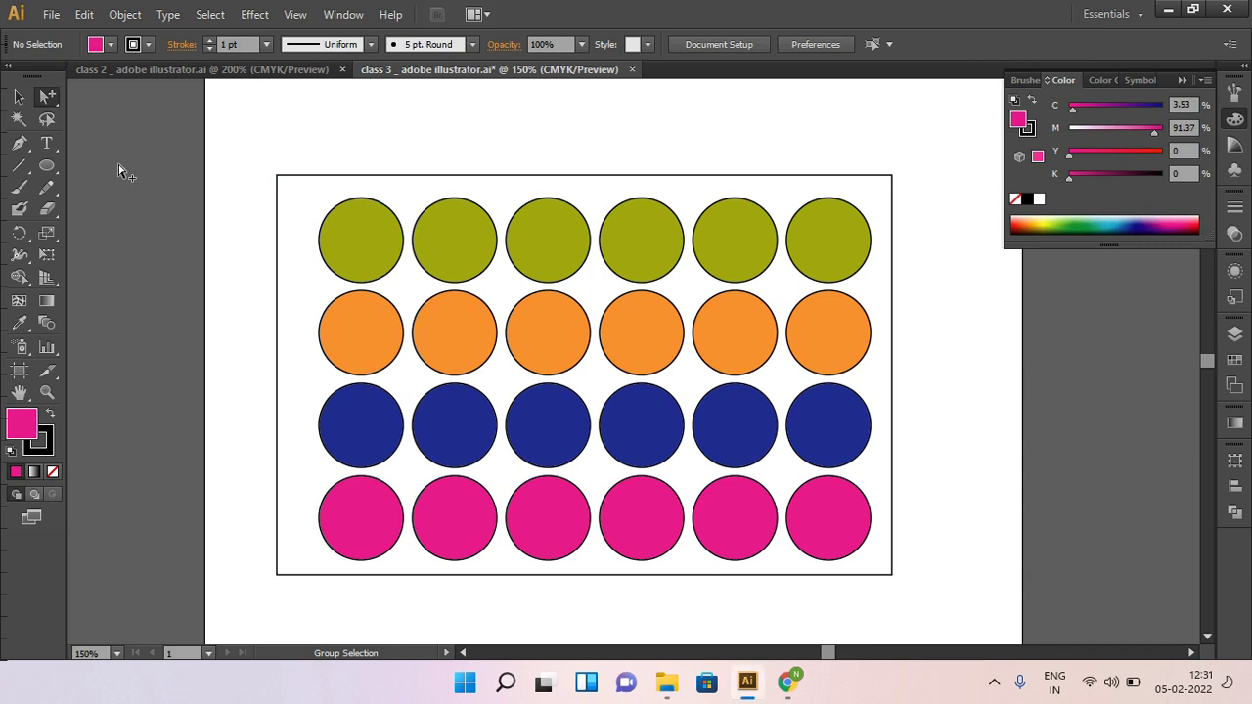